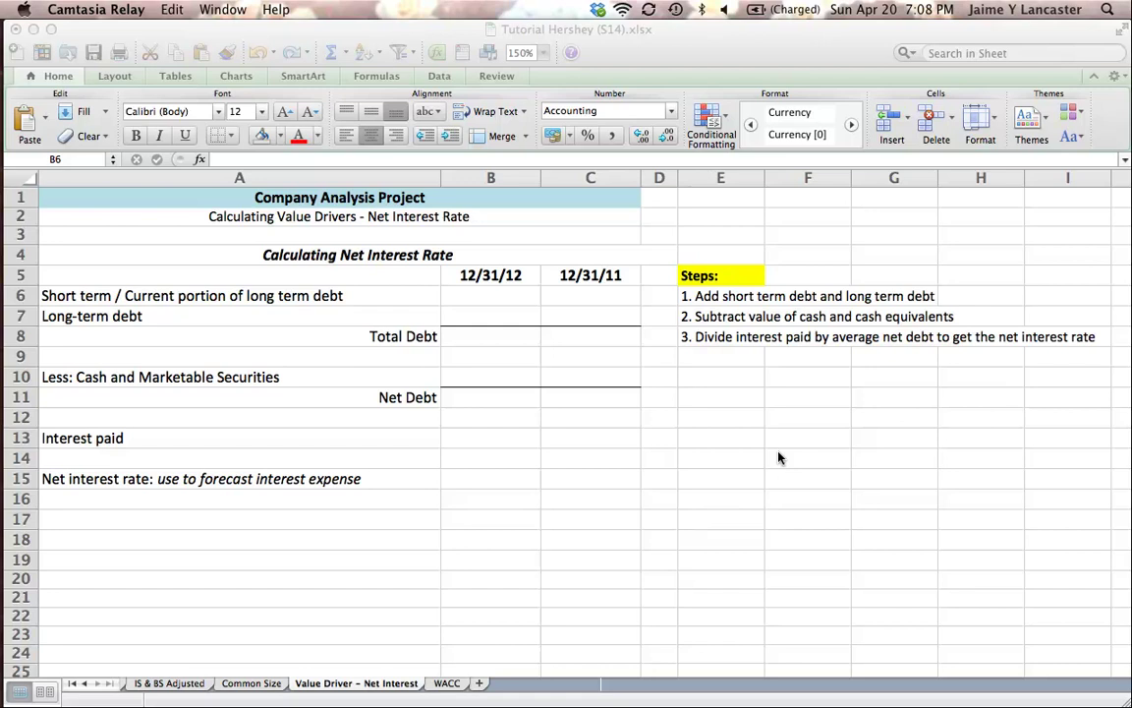
Step: Apply Merge Across to E5:I8 so the Steps heading and each step line span columns E–I
left_click(719, 490)
left_click(705, 280)
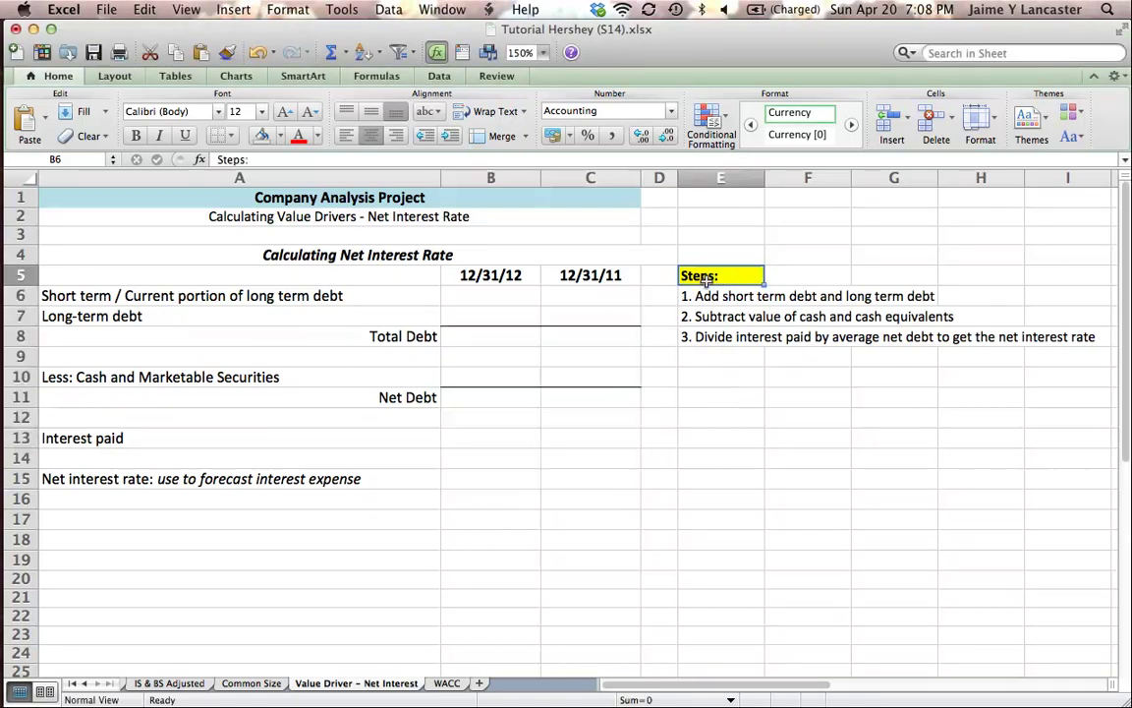
left_click_drag(705, 280, 1049, 333)
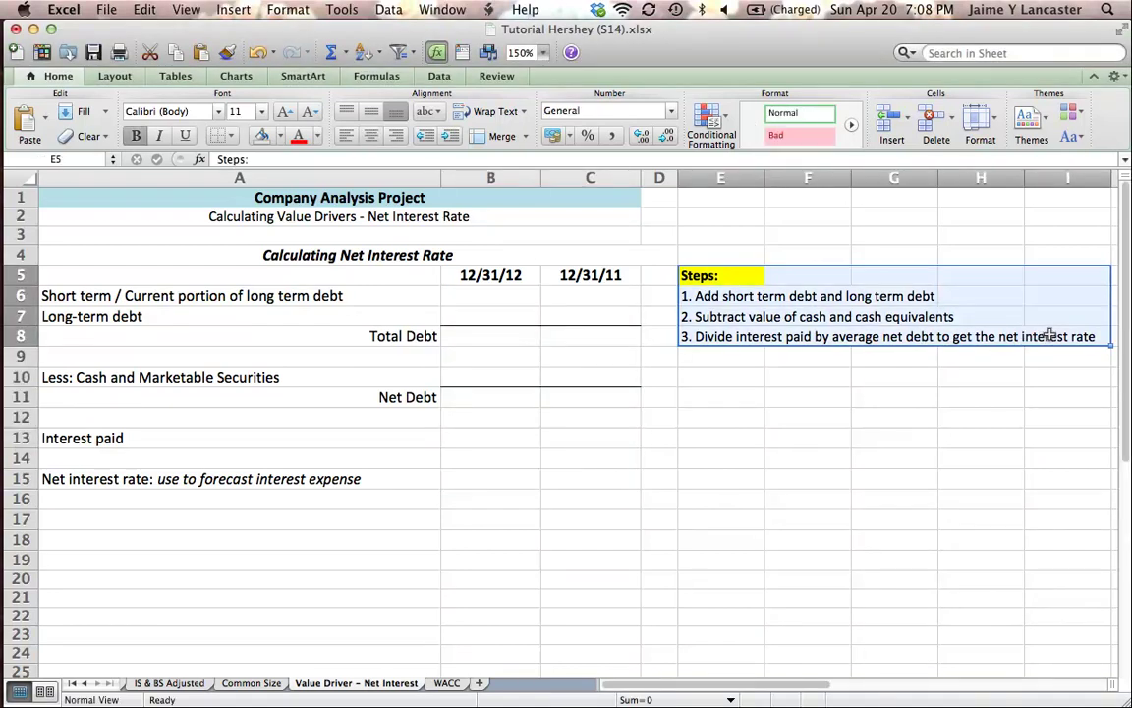
left_click(281, 137)
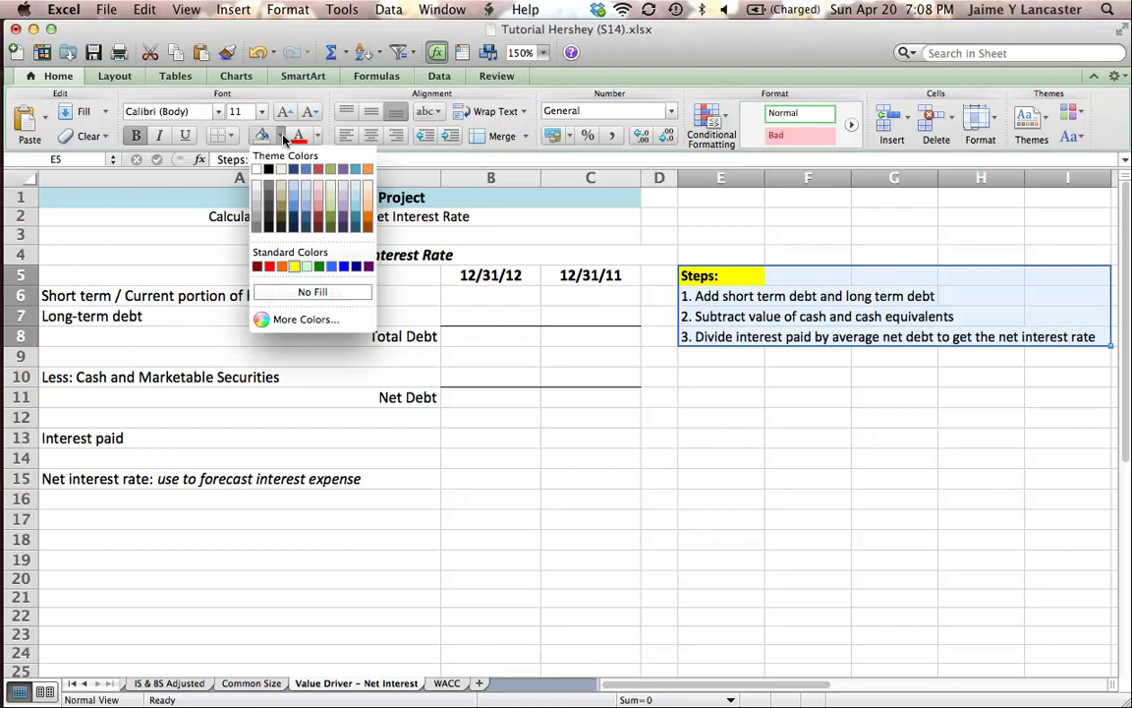
left_click(508, 140)
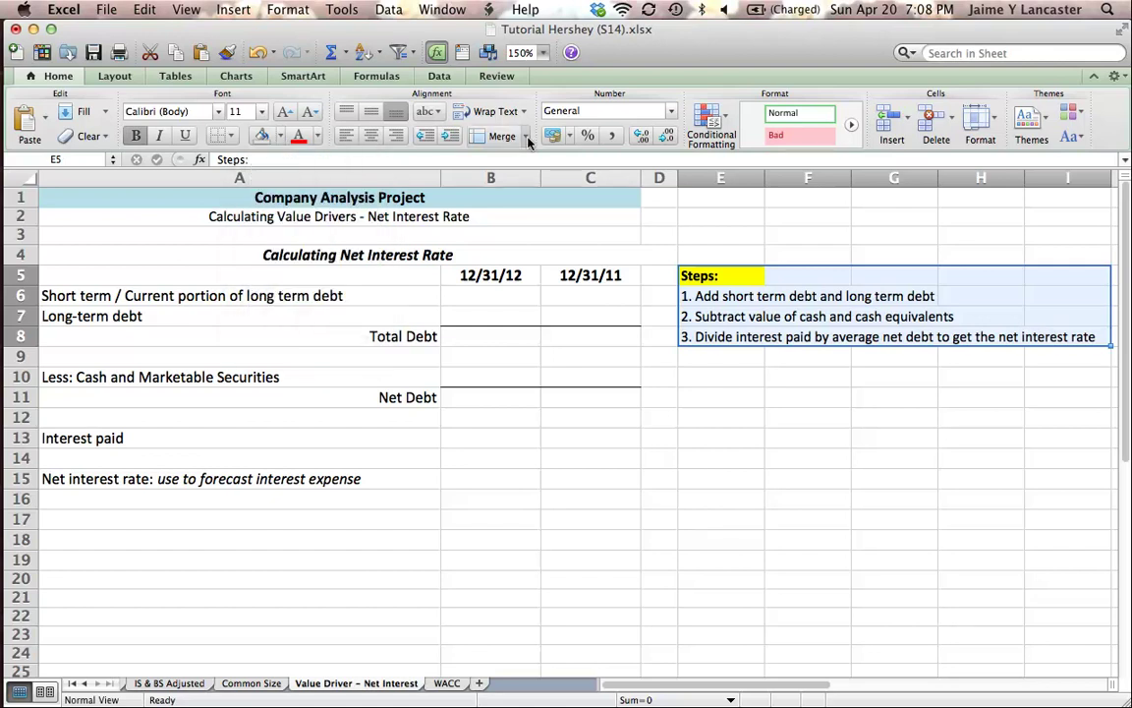
left_click(528, 139)
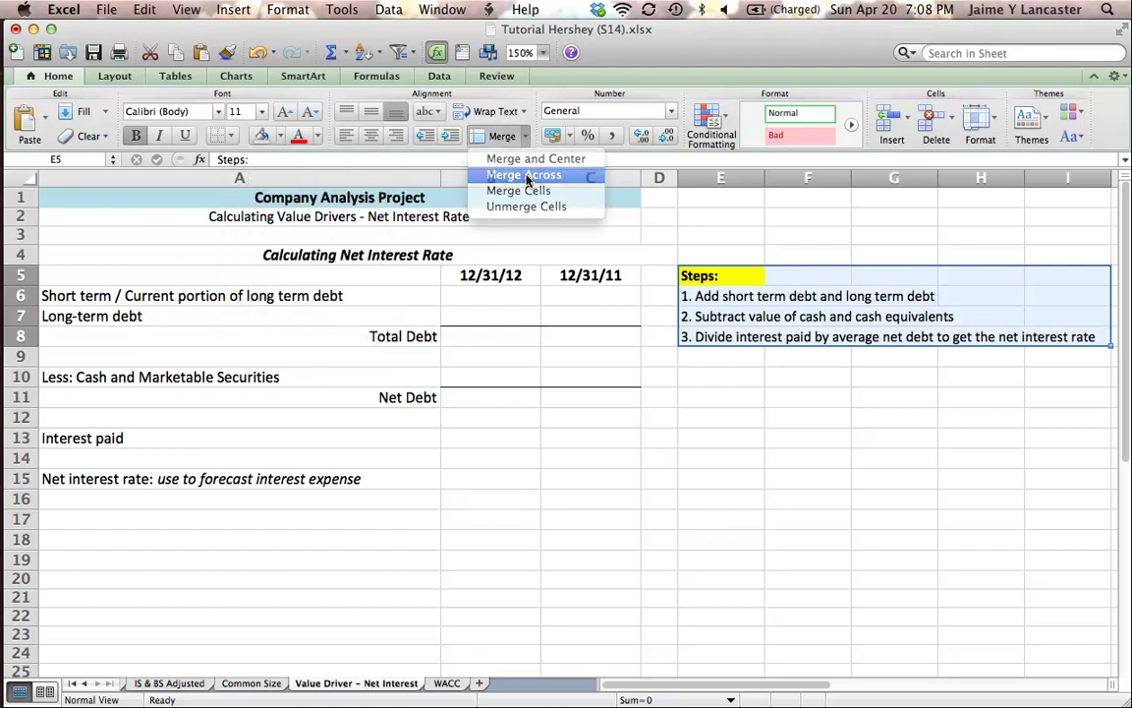
left_click(521, 174)
left_click(702, 531)
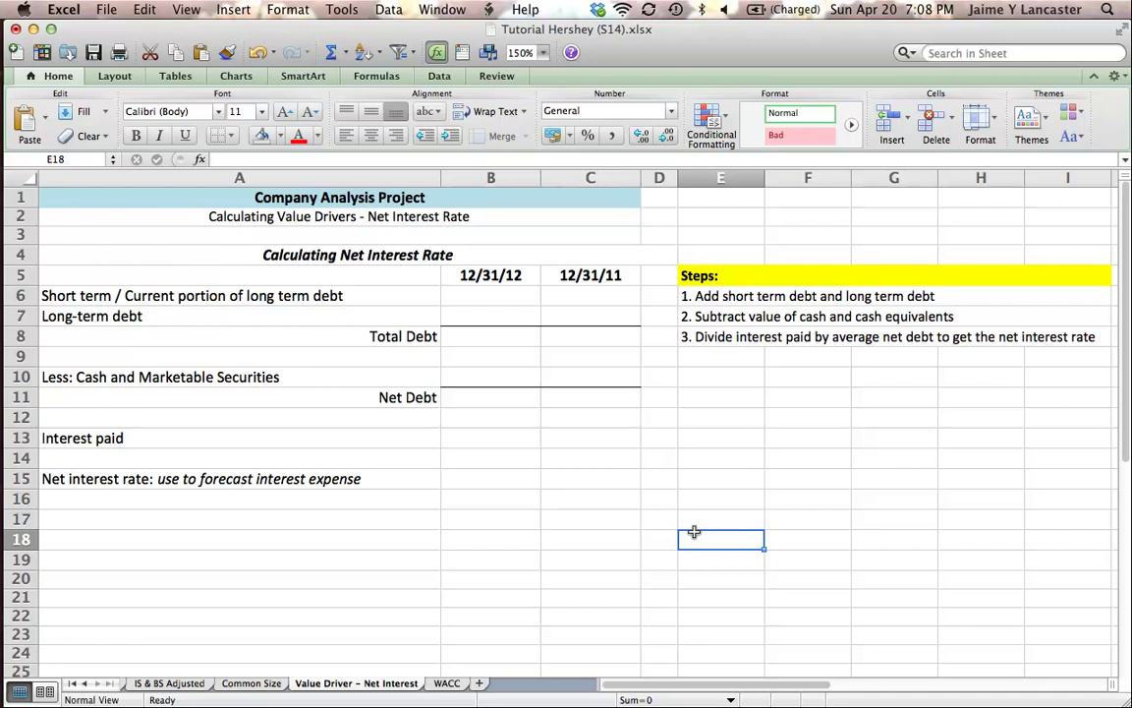
Step: Right-align the net interest rate label in A15
left_click(313, 478)
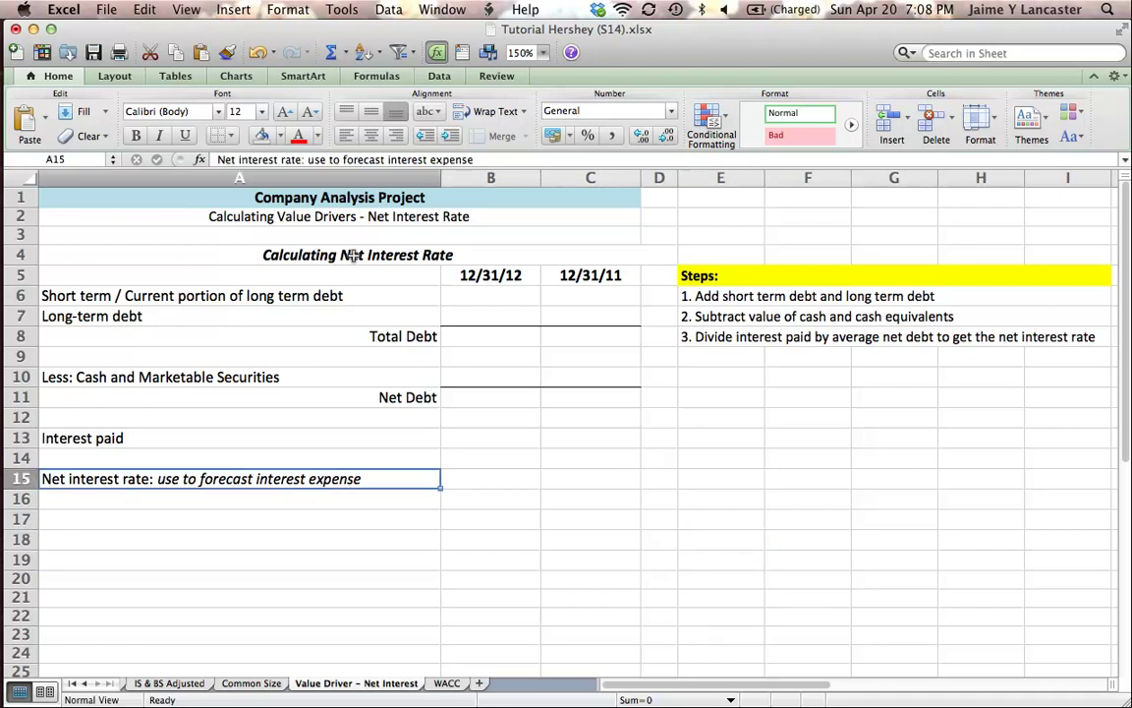
left_click(395, 134)
left_click(657, 563)
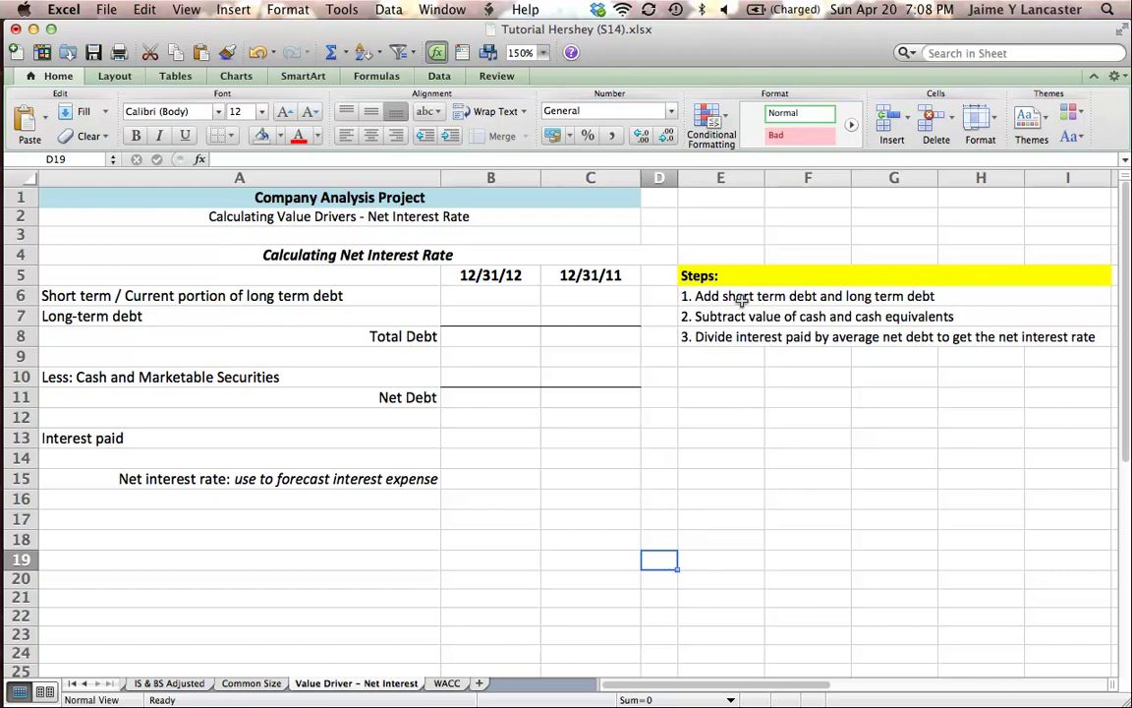
Step: Inspect step line E6, the Interest paid cell B13 and the net interest rate cell B15
left_click(682, 295)
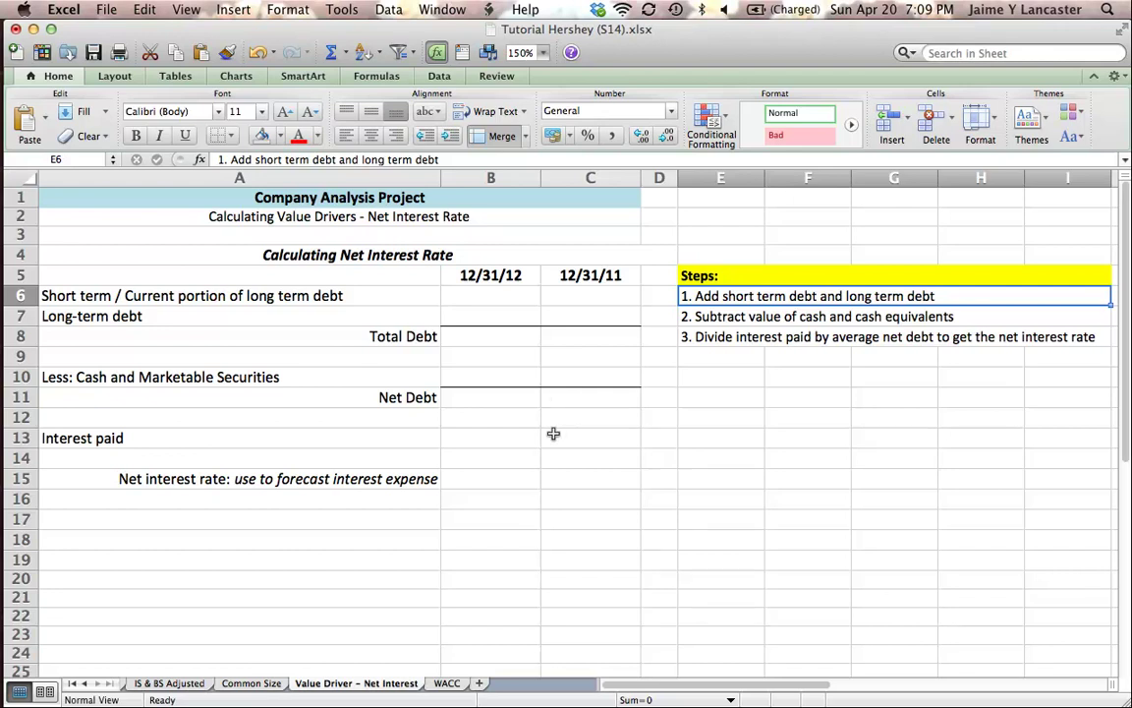
left_click(496, 432)
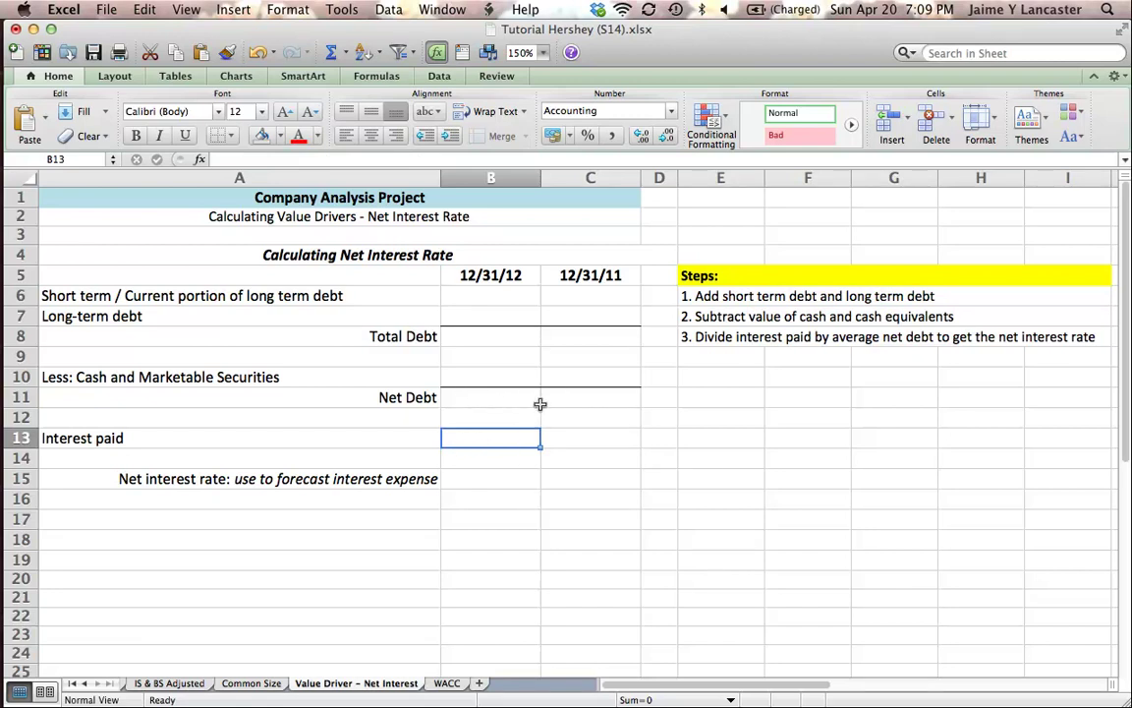
left_click(483, 479)
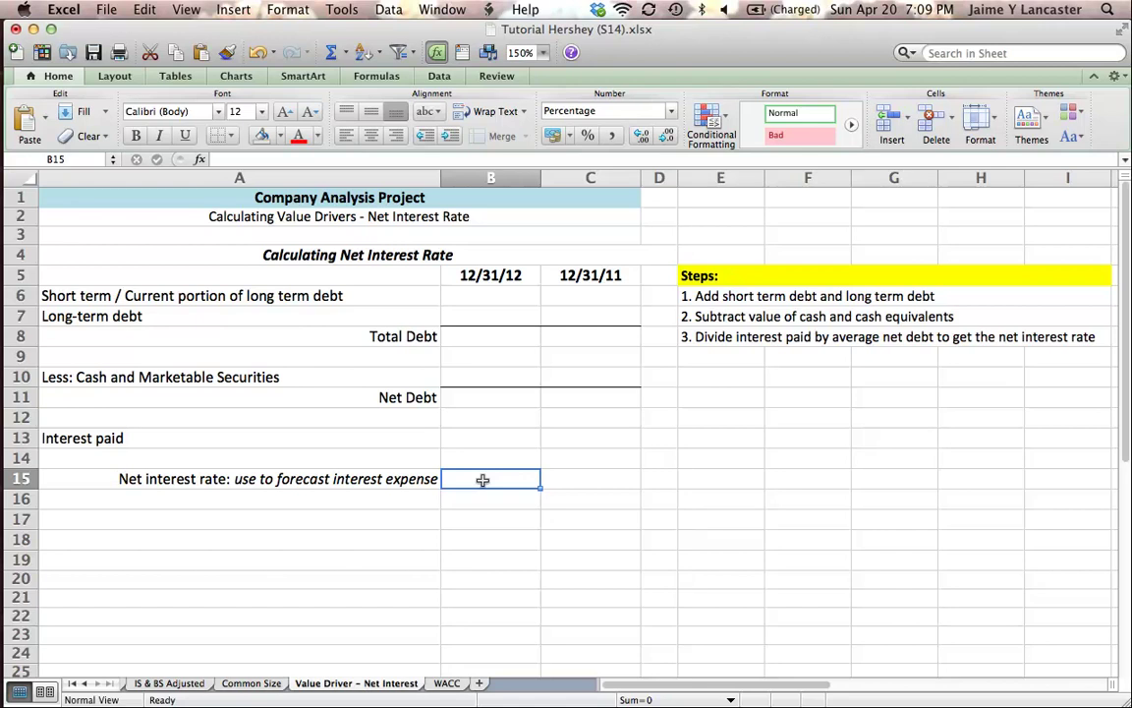
Step: Link short-term debt in B6:C6 to Common Size row 46, giving $375,898 and $139,673
left_click(499, 295)
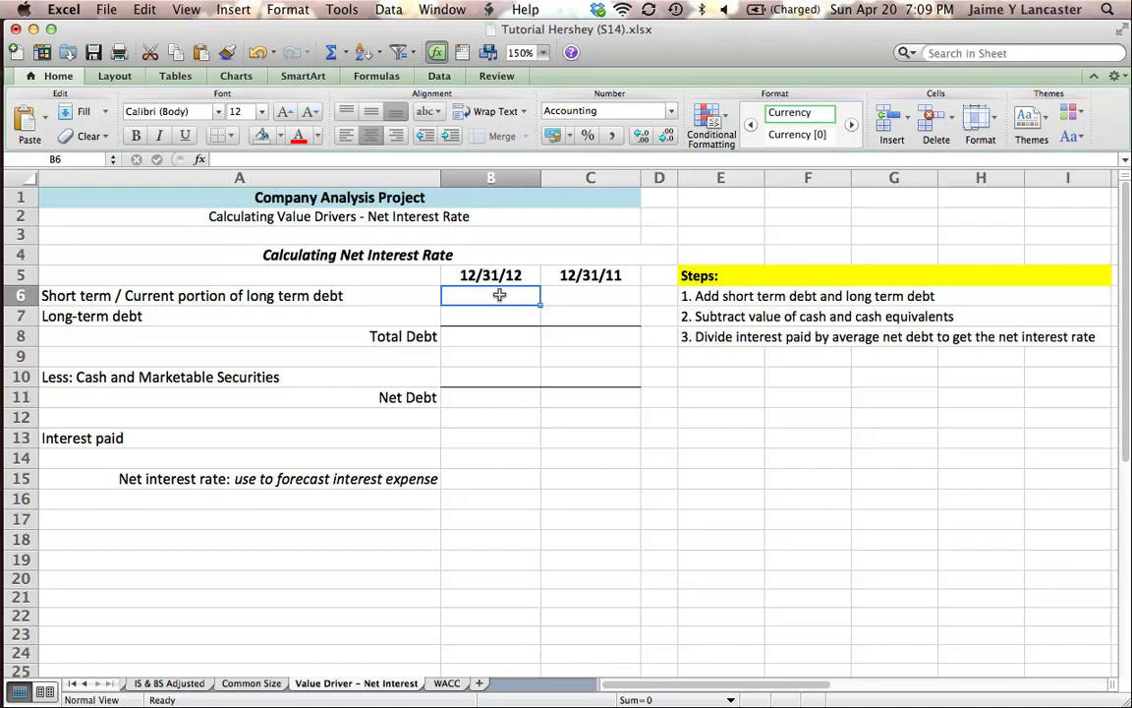
type("=")
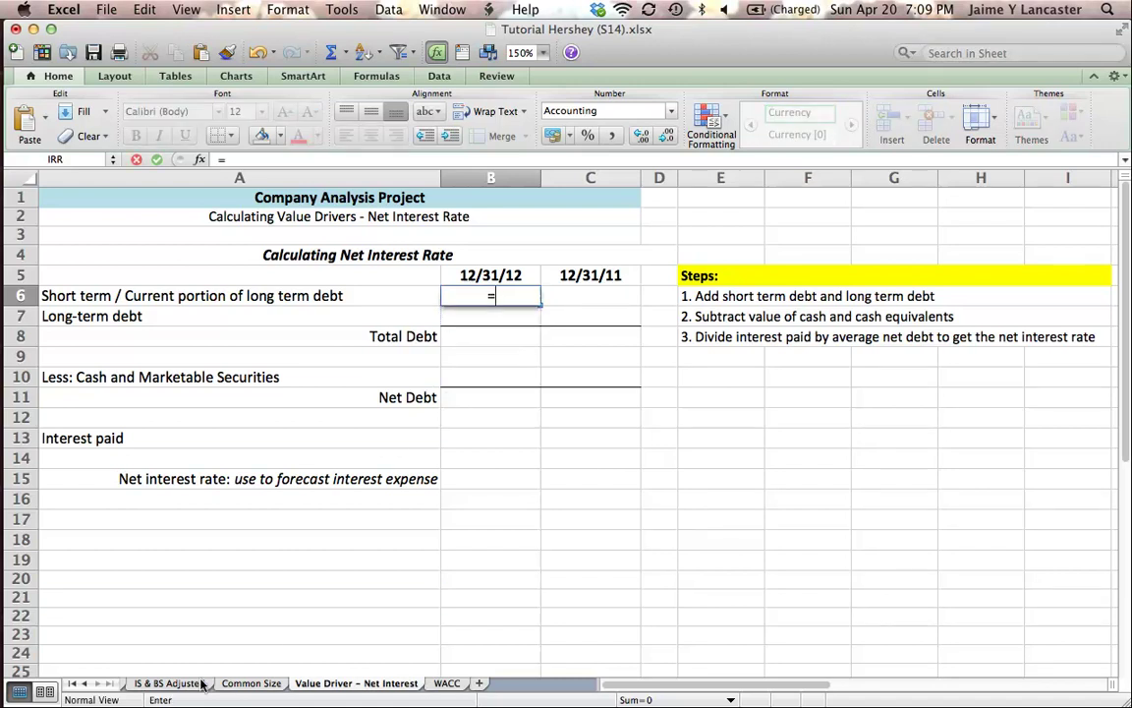
left_click(239, 685)
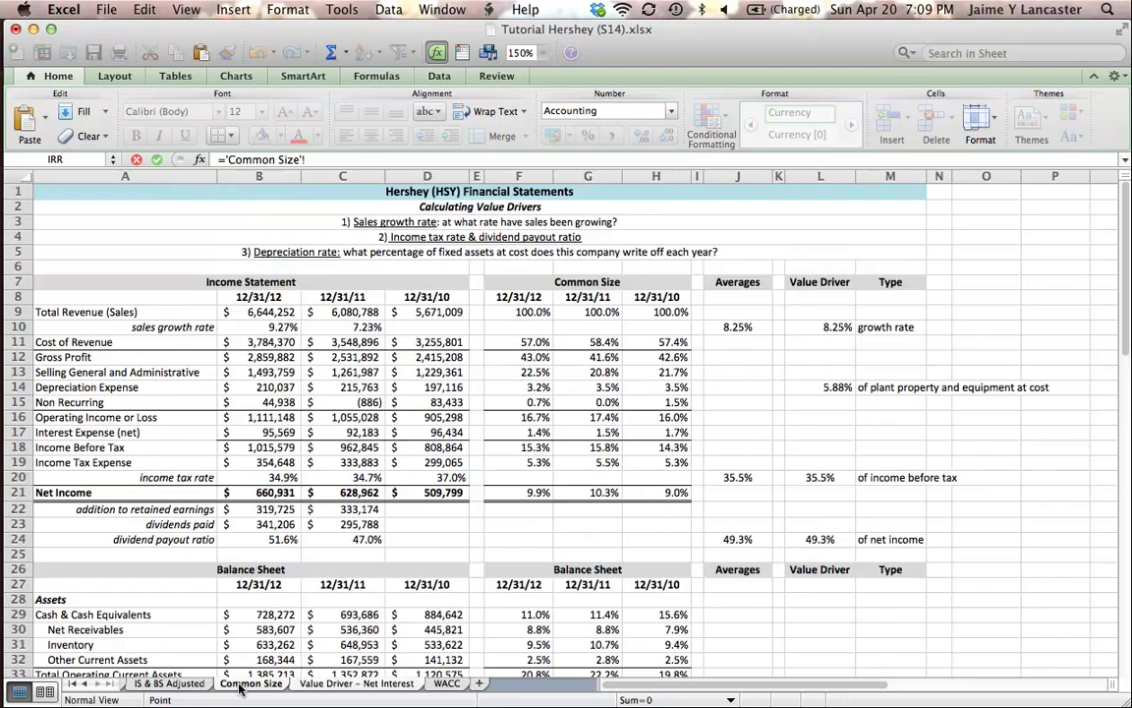
left_click(273, 614)
scroll(272, 621, "down", 5)
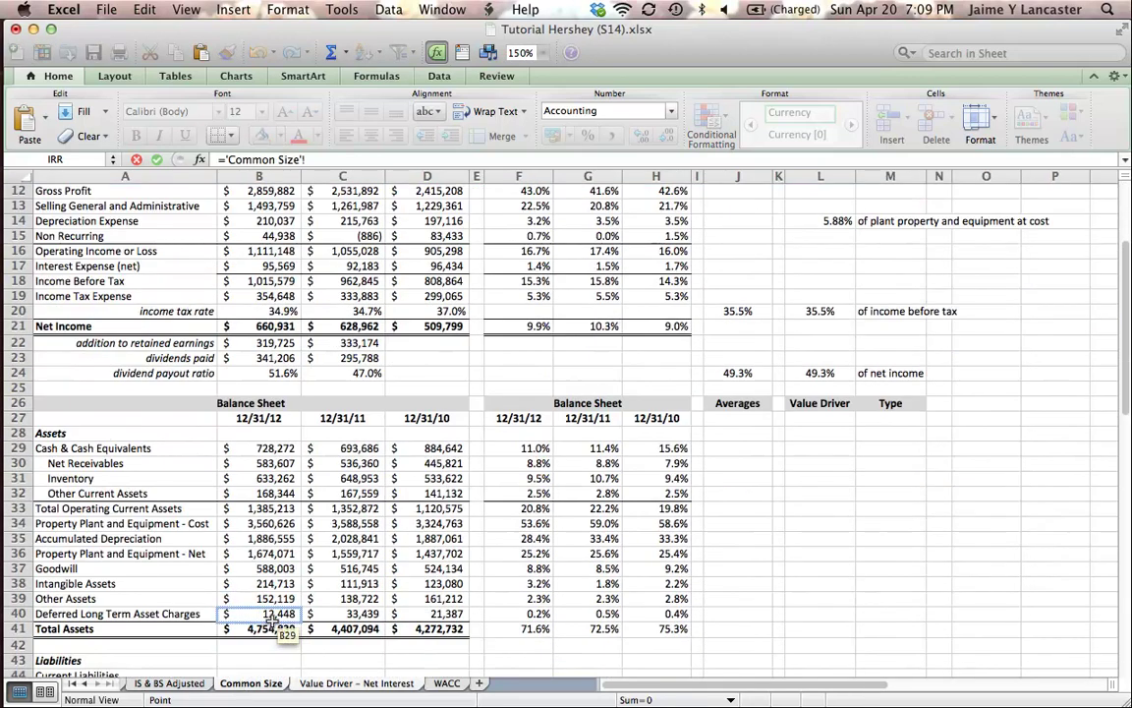
scroll(272, 620, "down", 2)
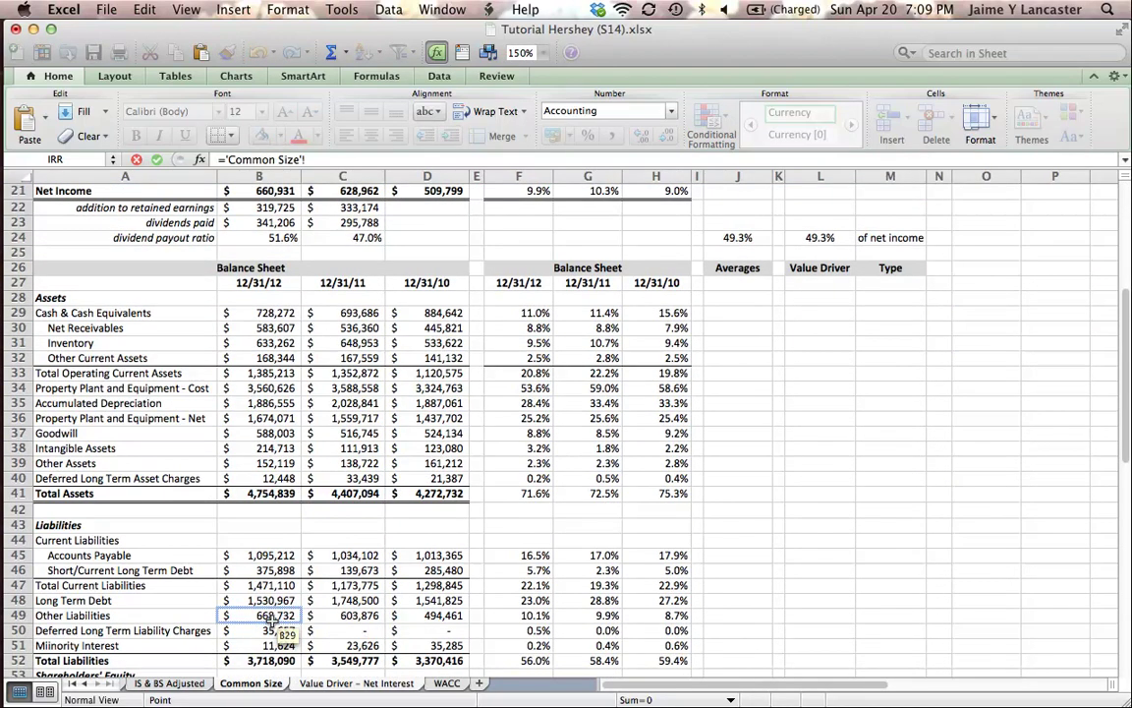
left_click(262, 570)
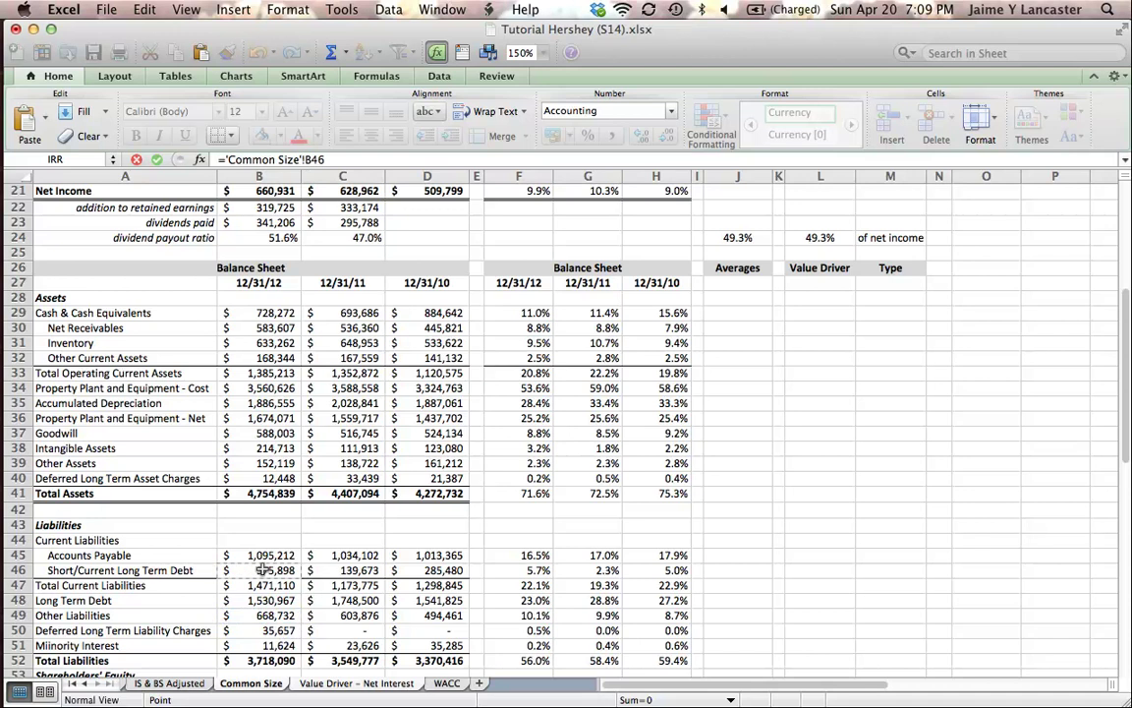
key("Return")
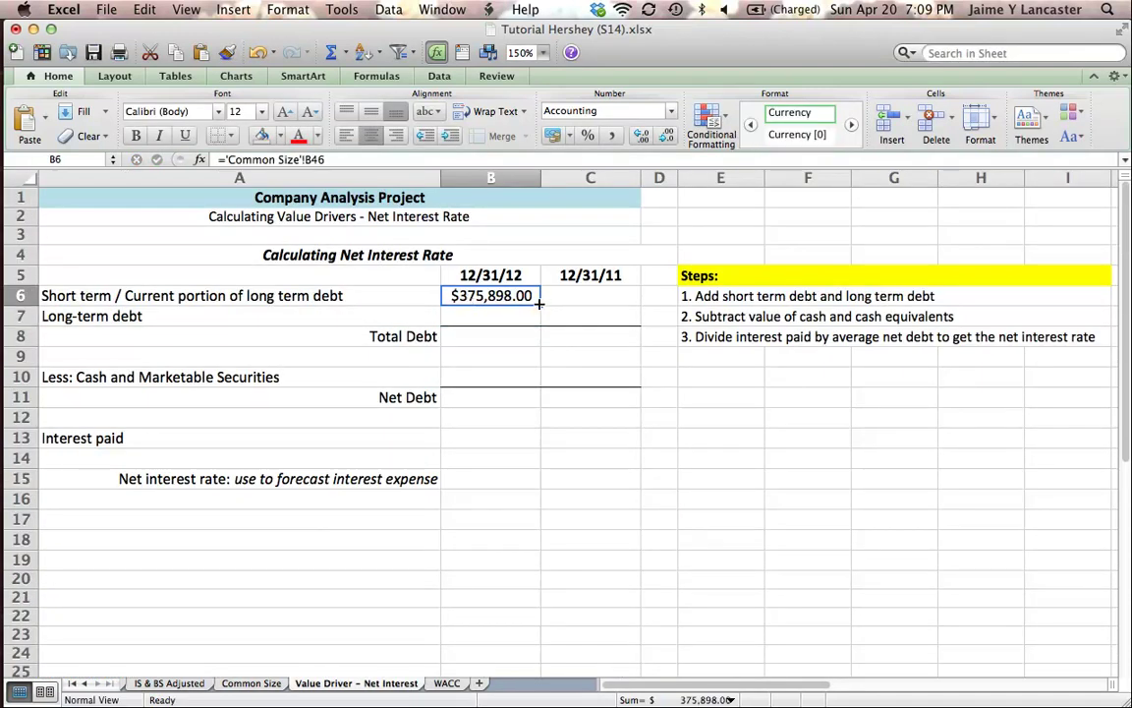
left_click_drag(539, 304, 586, 306)
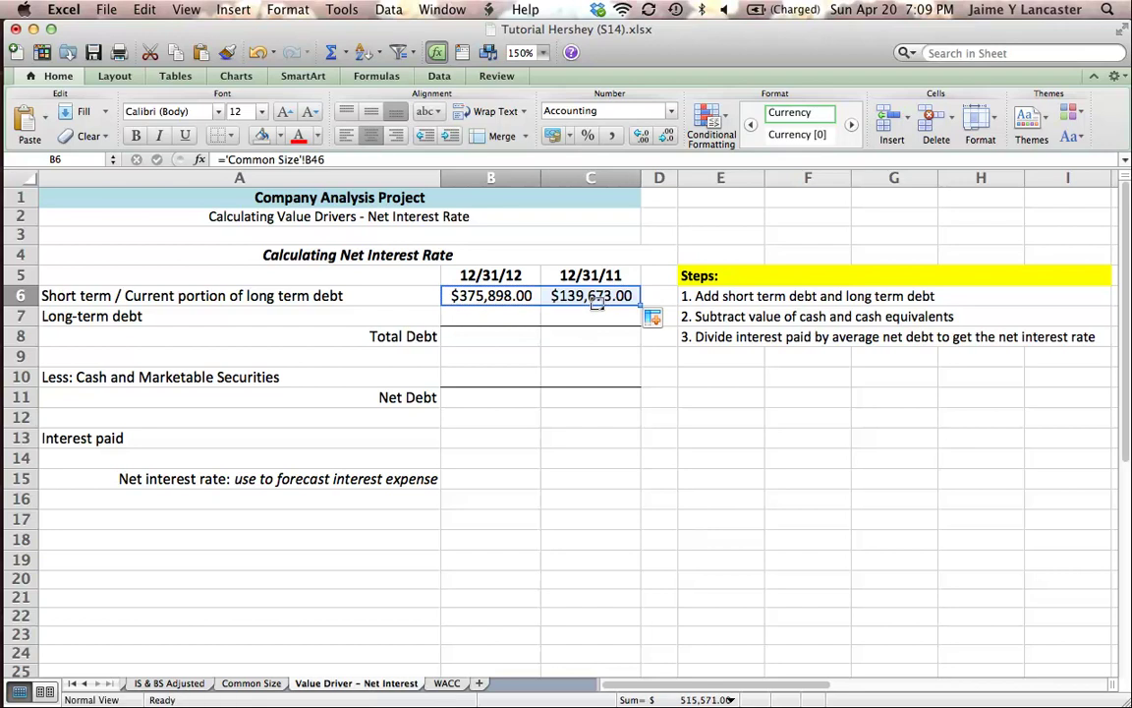
left_click(488, 300)
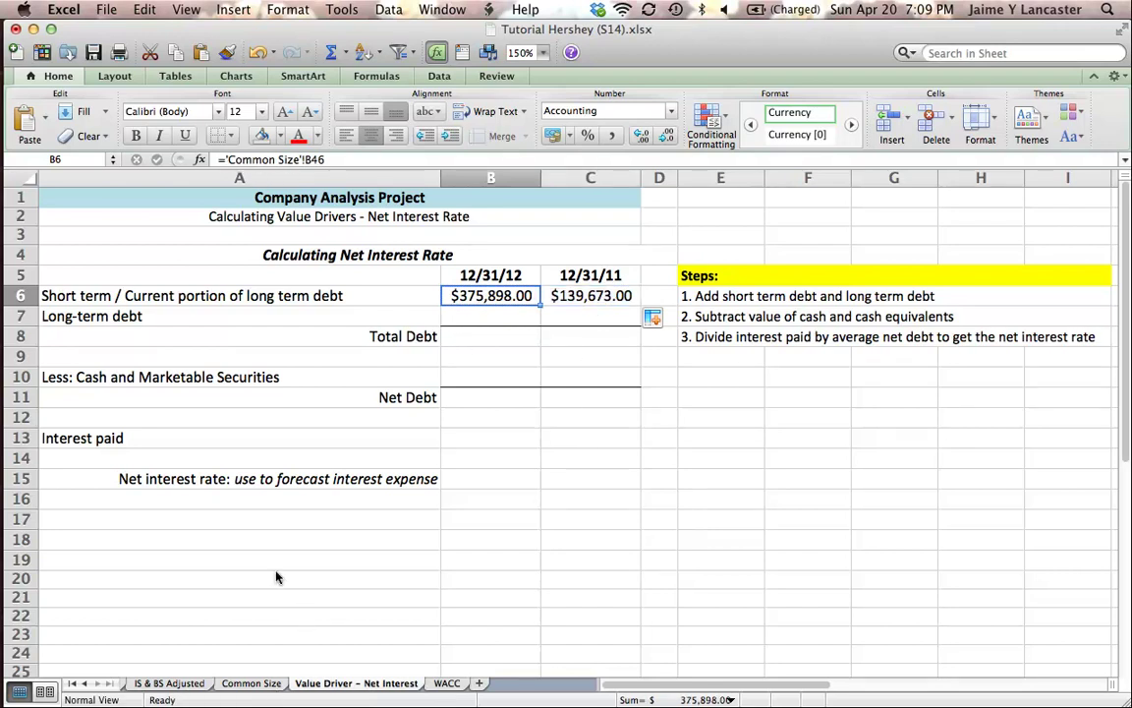
left_click(586, 295)
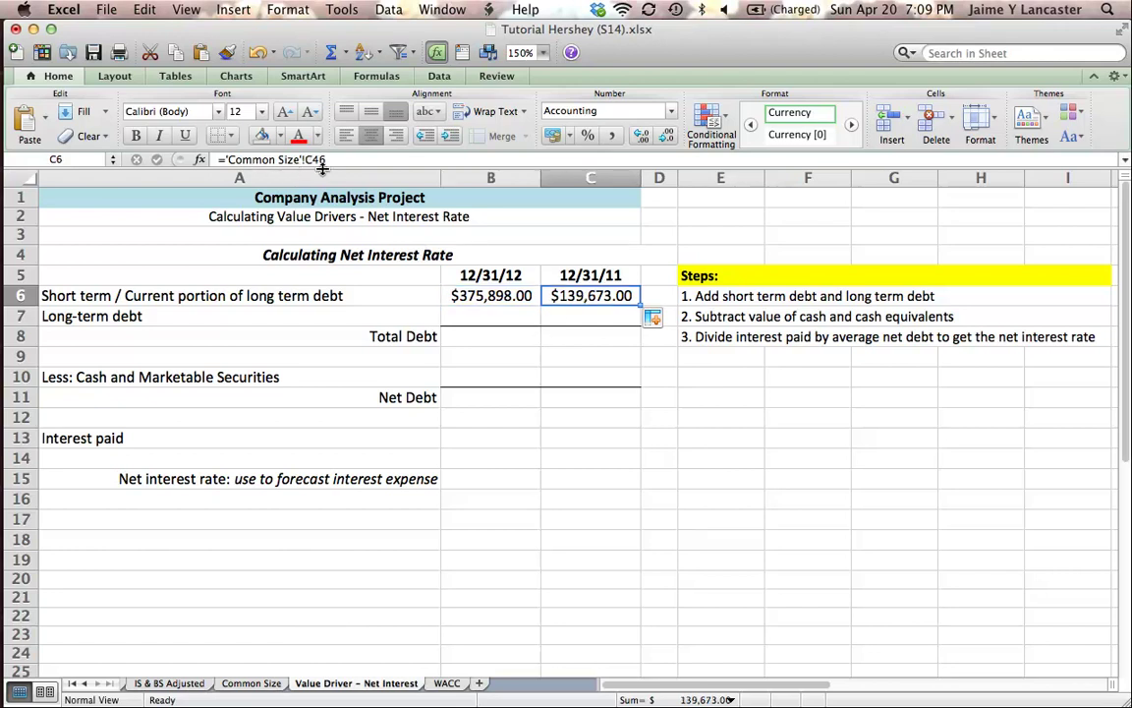
Step: Link long-term debt in B7:C7 to 'Common Size'!B48:C48, giving 1,530,967 and 1,748,500
left_click(509, 317)
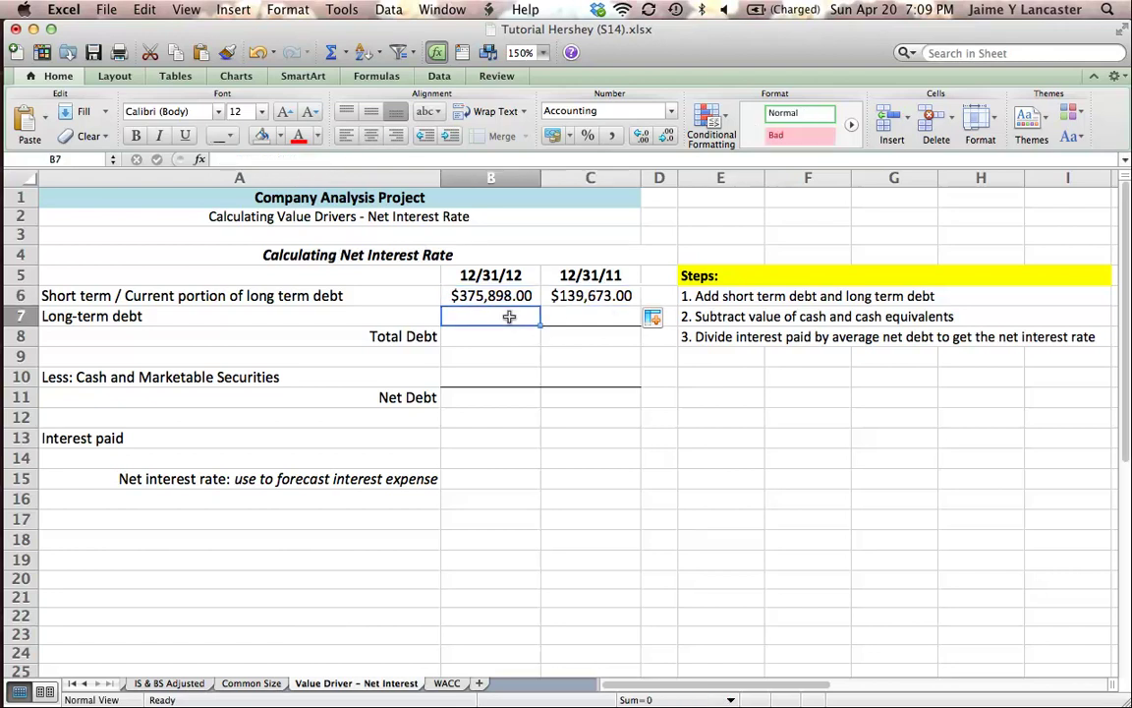
type("=")
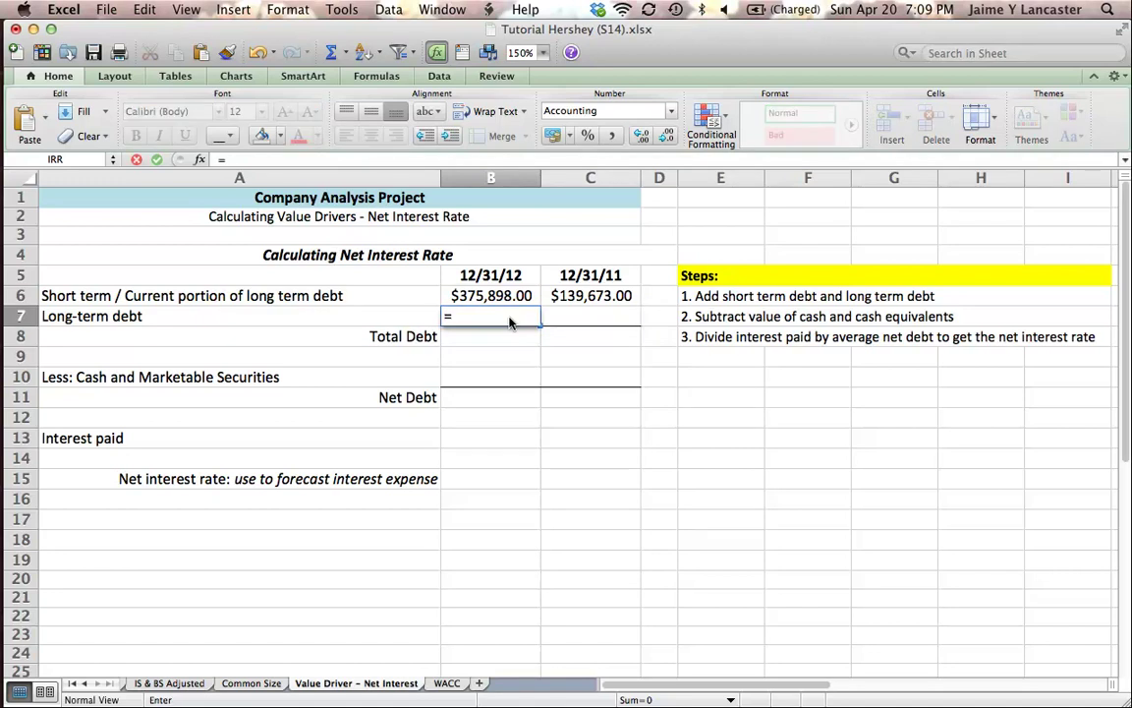
left_click(251, 683)
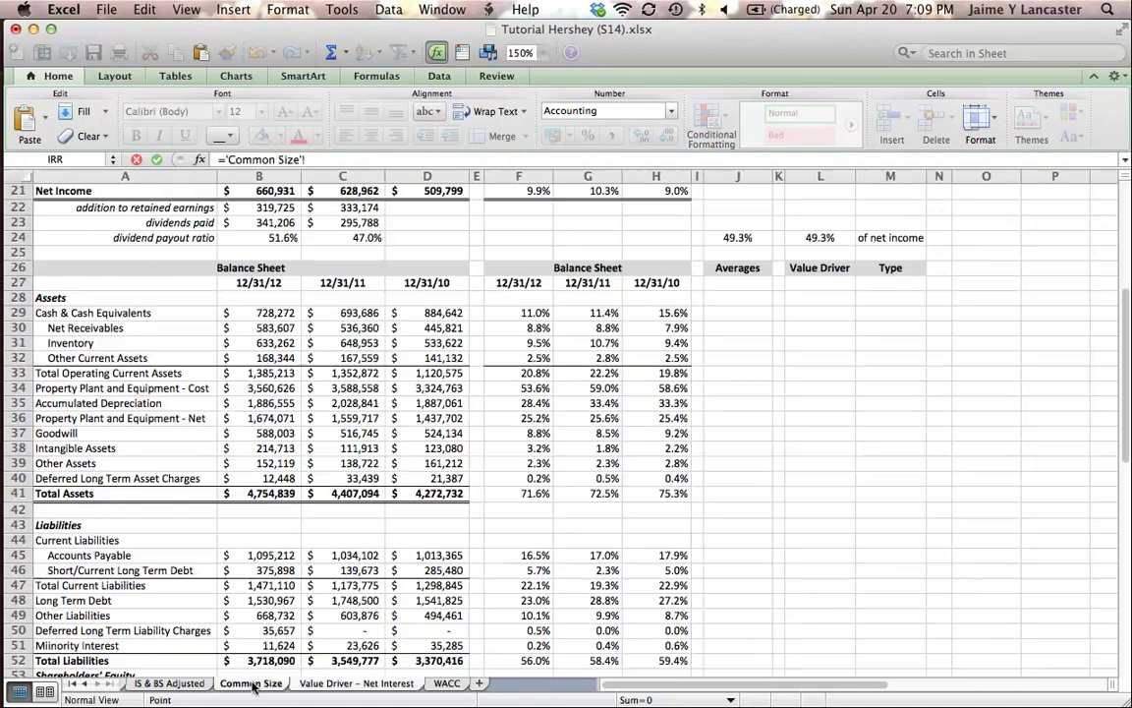
left_click(280, 600)
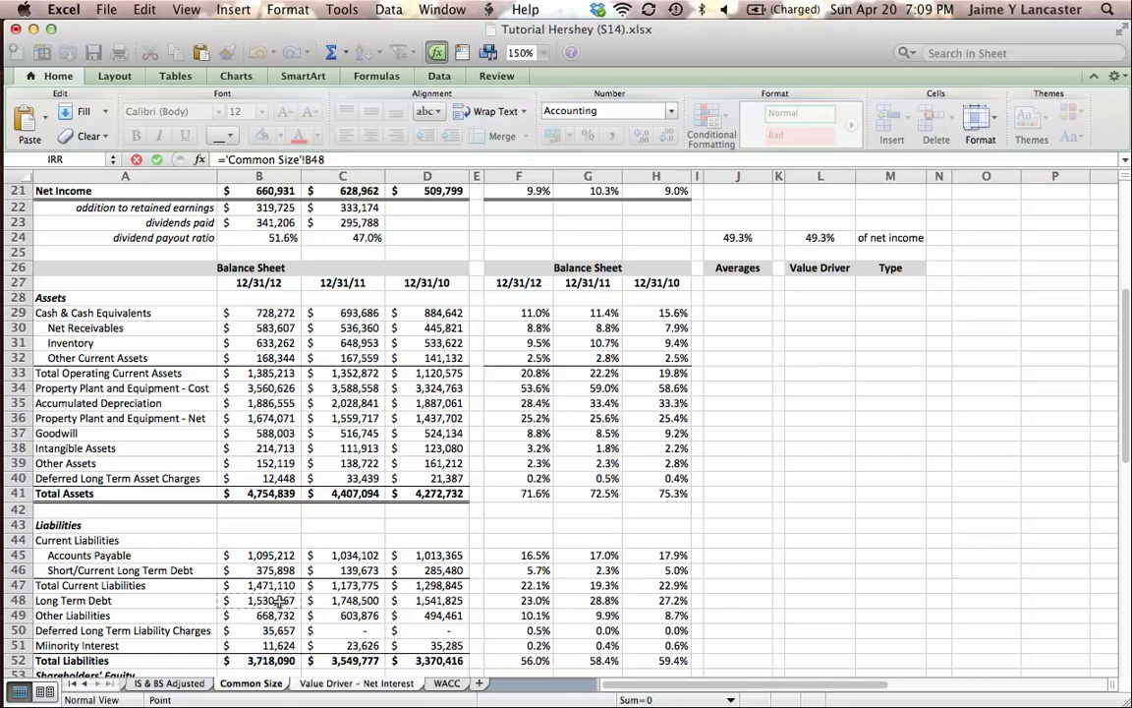
key("Return")
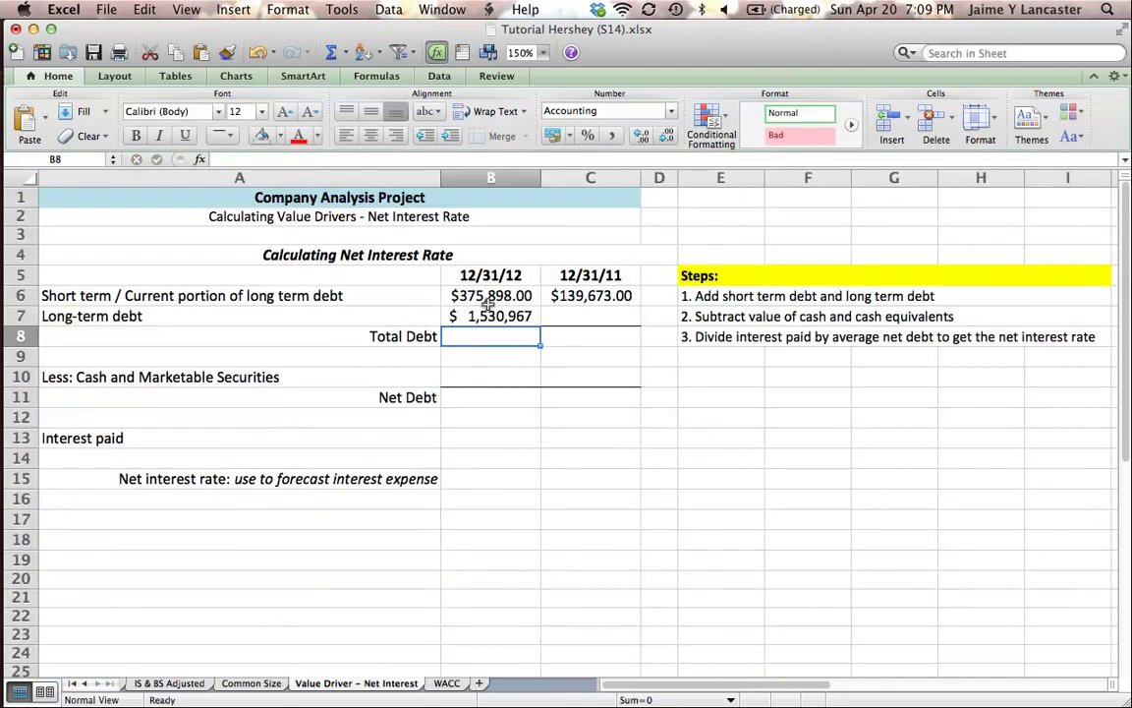
left_click(496, 316)
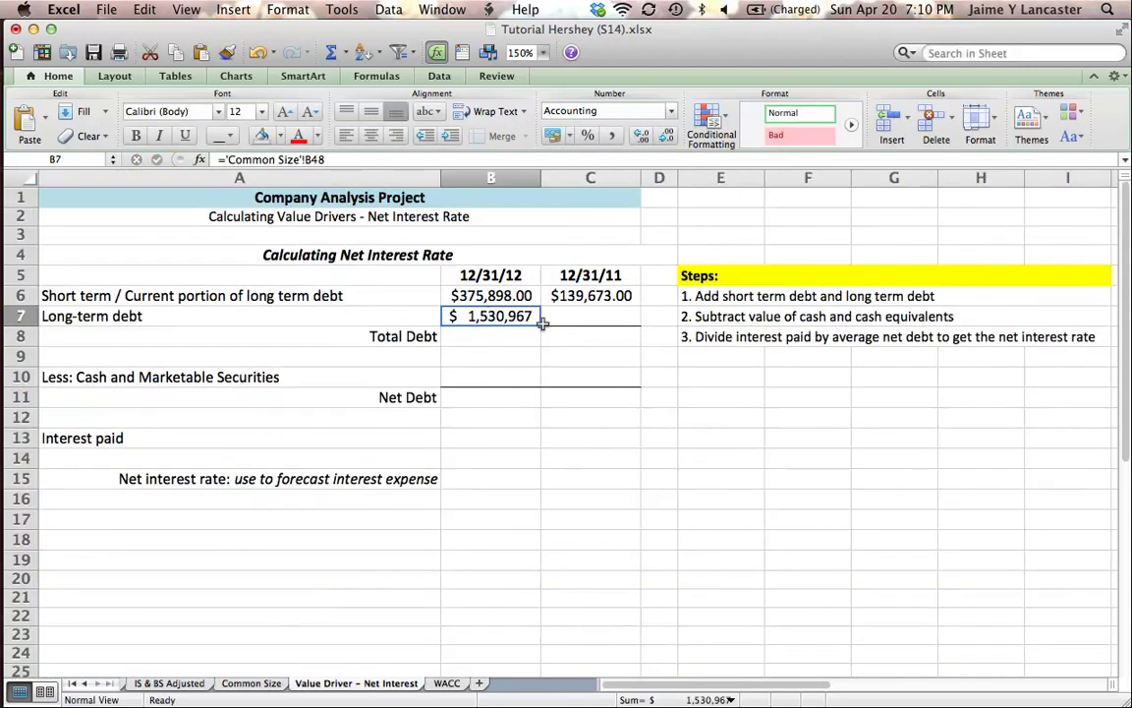
left_click_drag(538, 322, 587, 316)
left_click(584, 317)
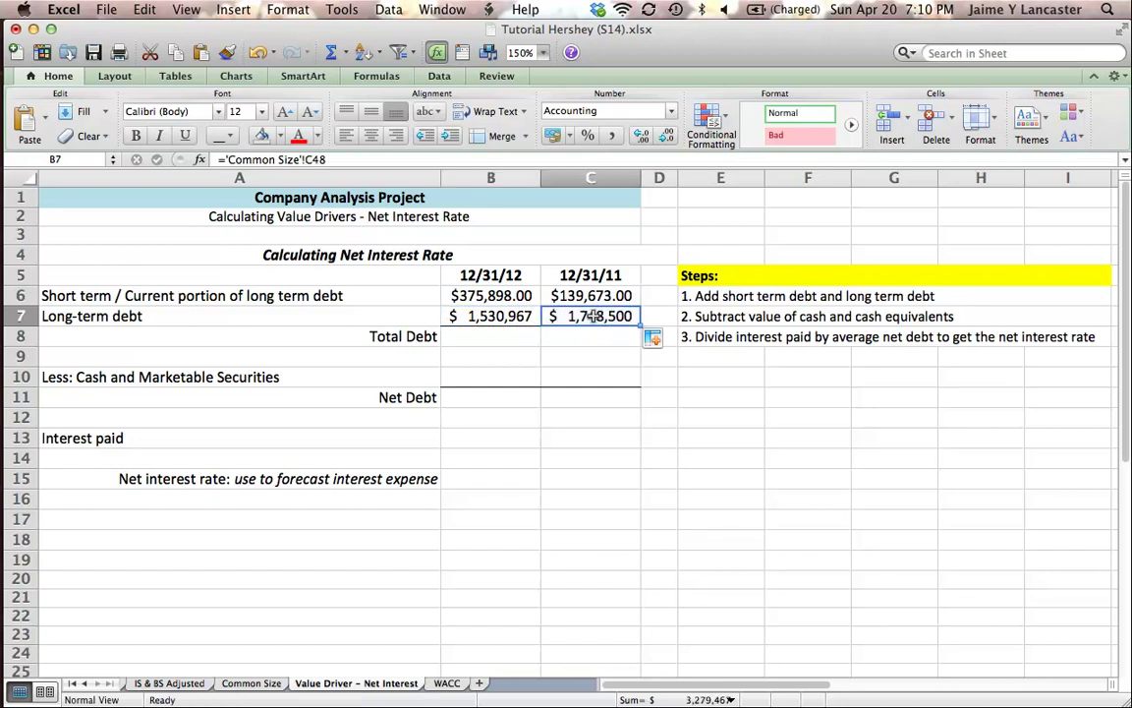
Step: Enter =B6+B7 in B8 and fill it to C8, totalling debt at 1,906,865 and 1,888,173
left_click(506, 332)
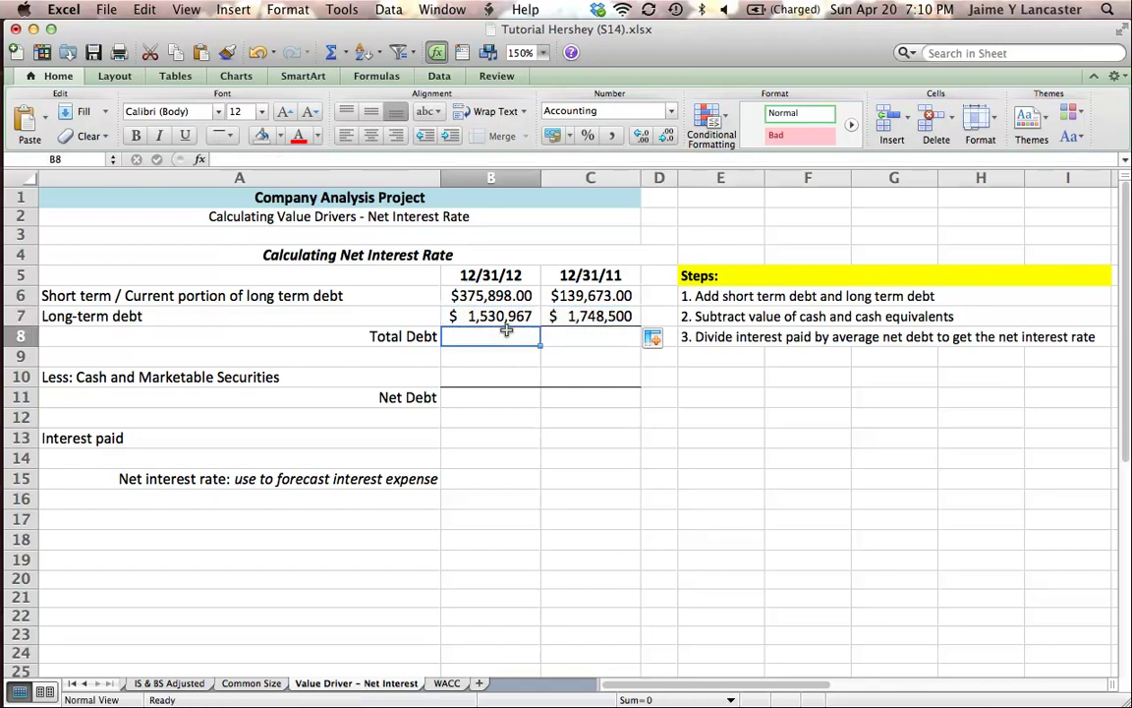
type("=")
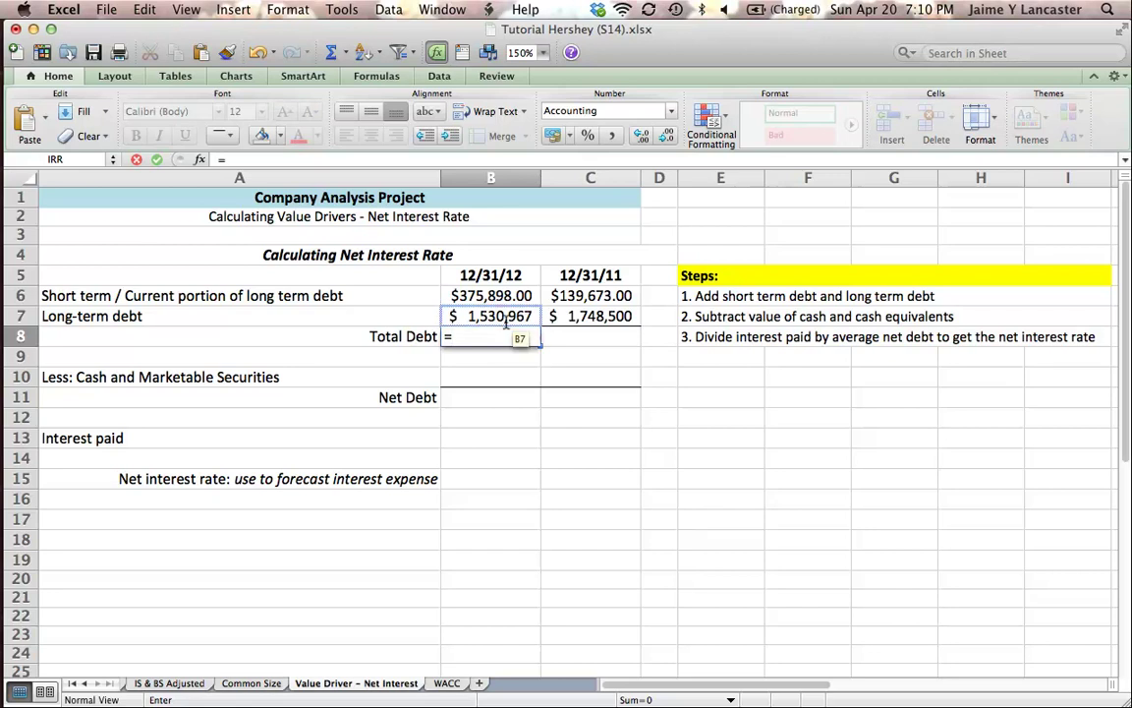
left_click(500, 298)
type("+")
left_click(499, 316)
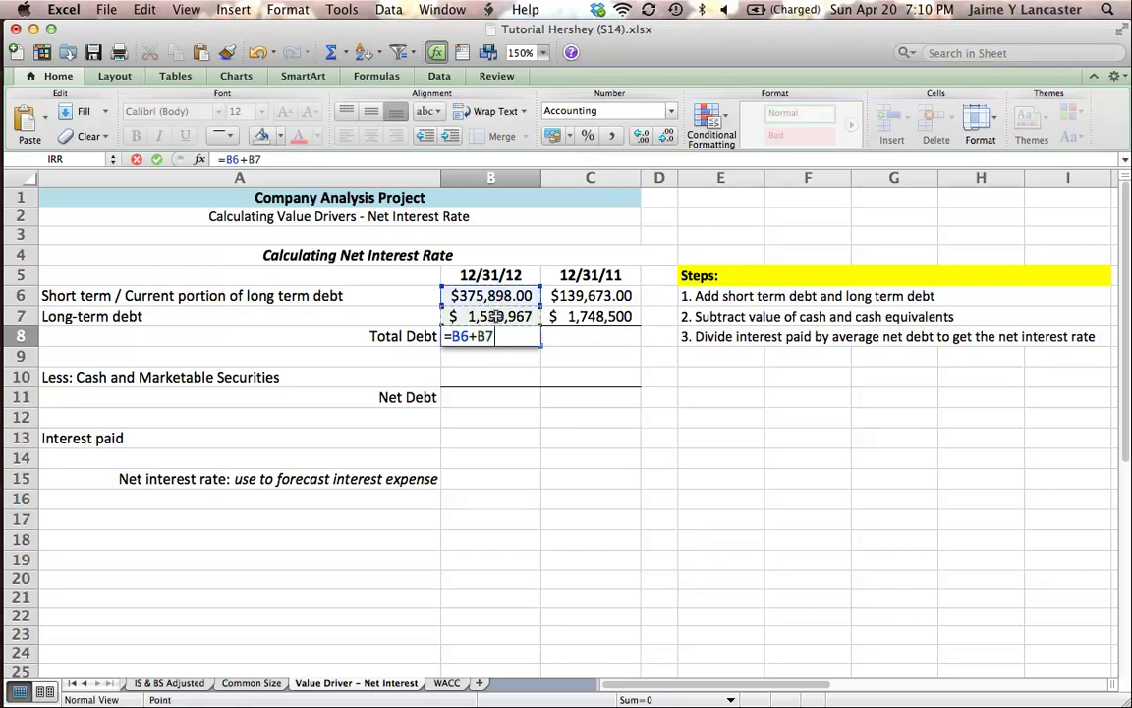
key("Return")
left_click(482, 335)
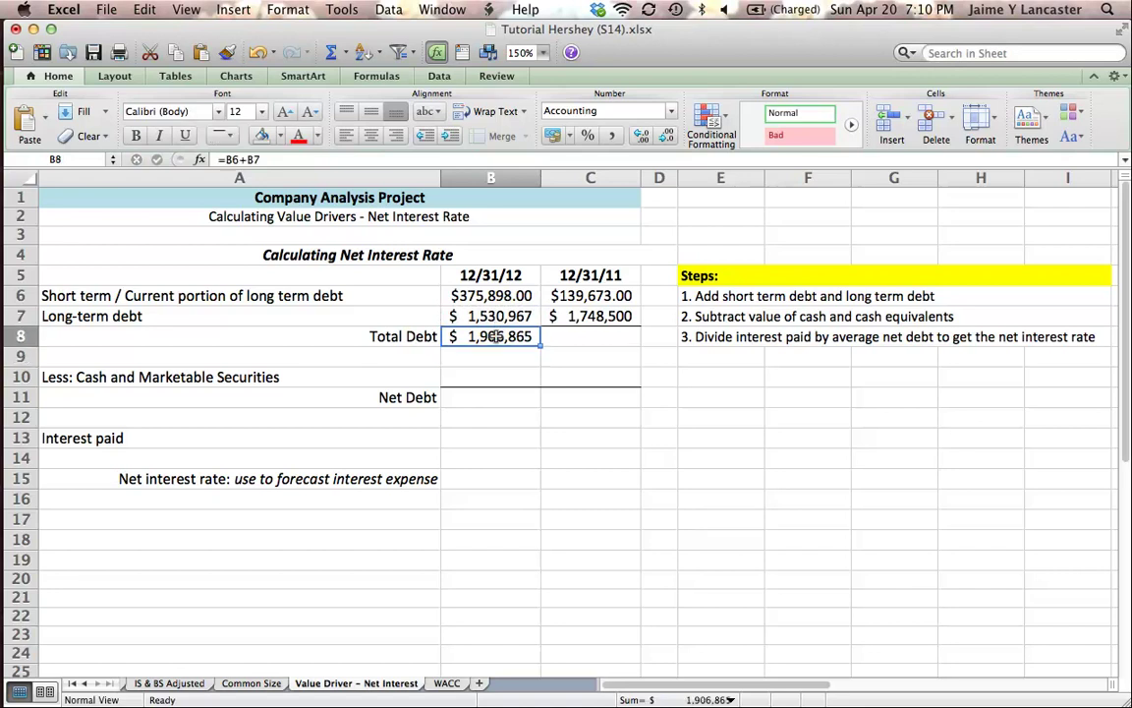
left_click_drag(539, 345, 590, 344)
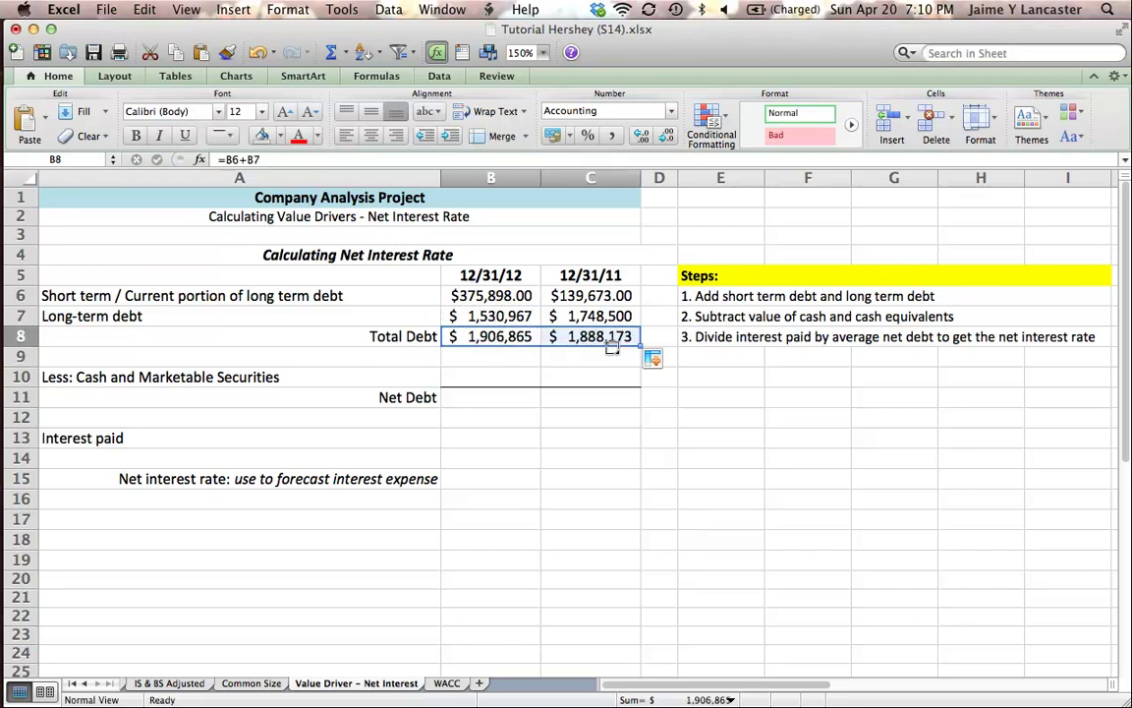
Step: Format the debt figures B6:C11 as Accounting with no decimal places
left_click_drag(514, 297, 588, 399)
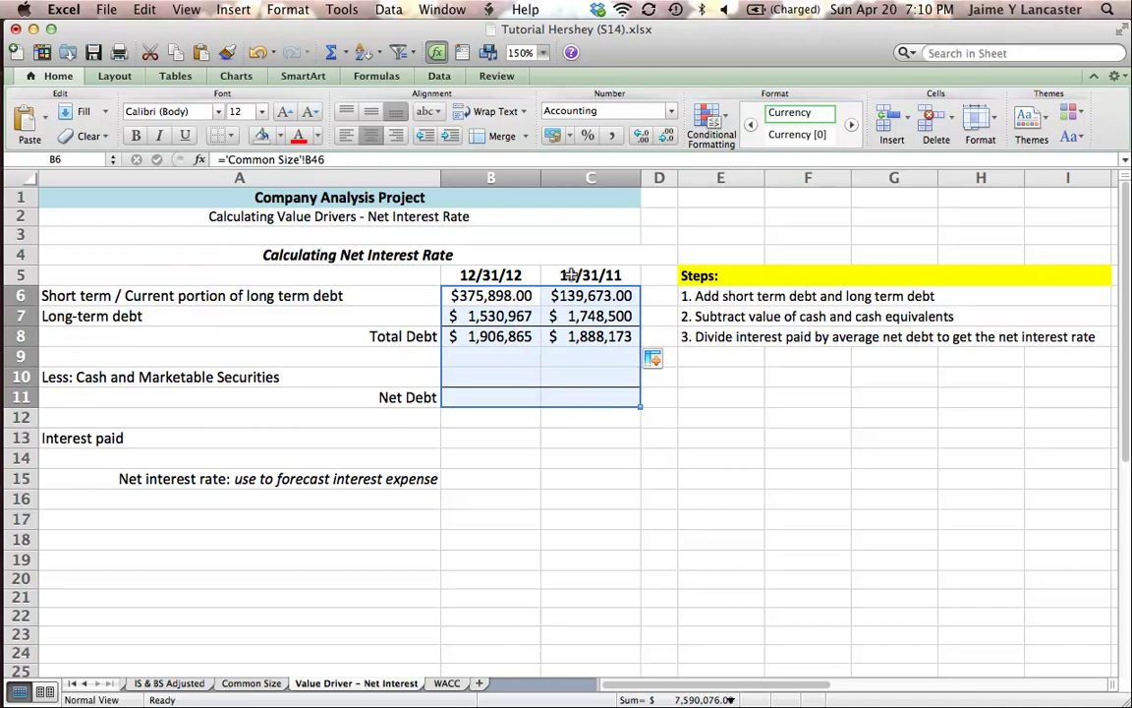
left_click(553, 135)
left_click(660, 138)
left_click(660, 139)
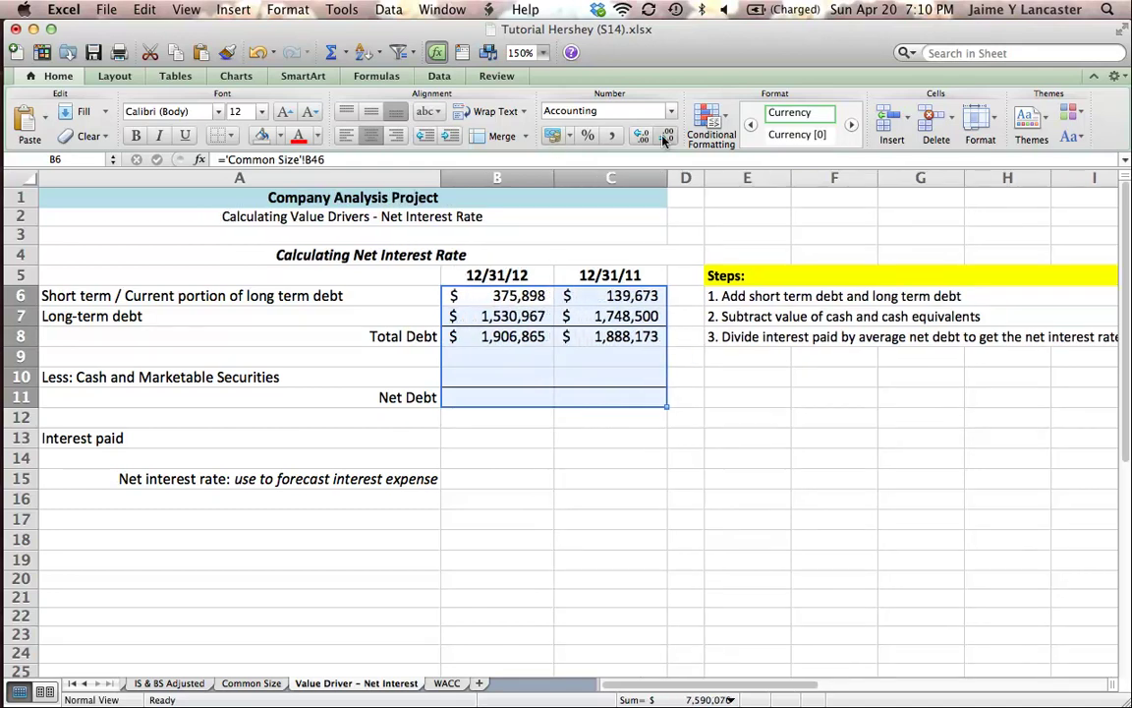
left_click(528, 371)
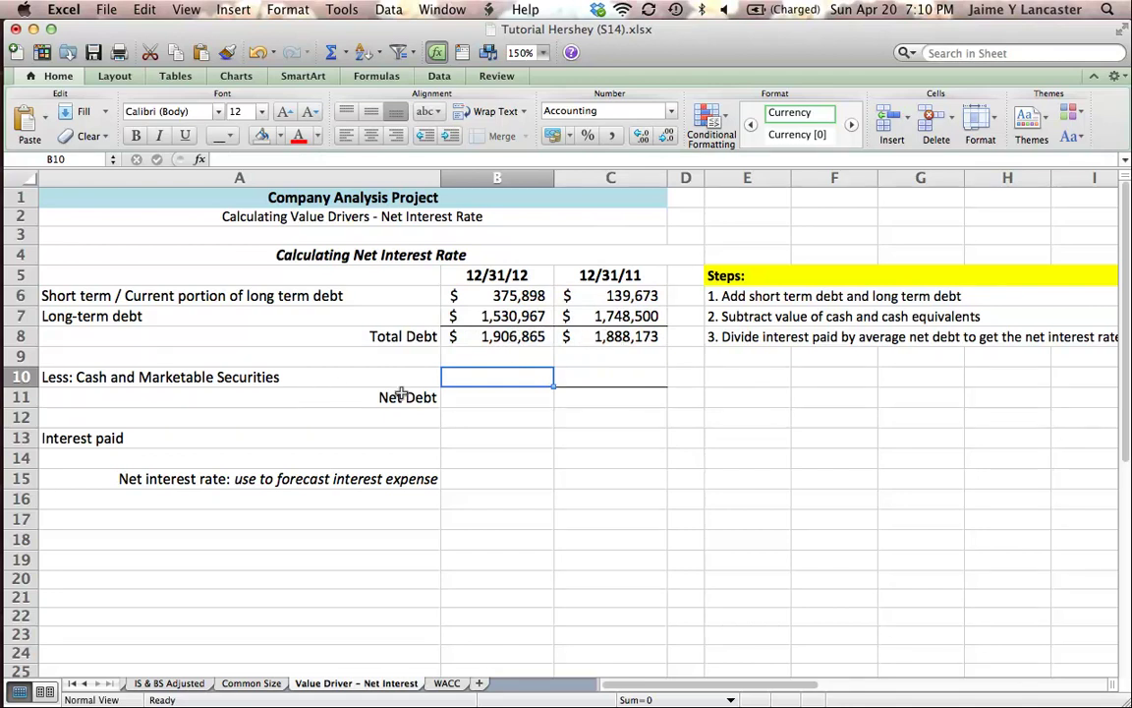
Step: Link B10:C10 to Common Size cash and equivalents in B29, giving $728,272 and $693,686
type("=")
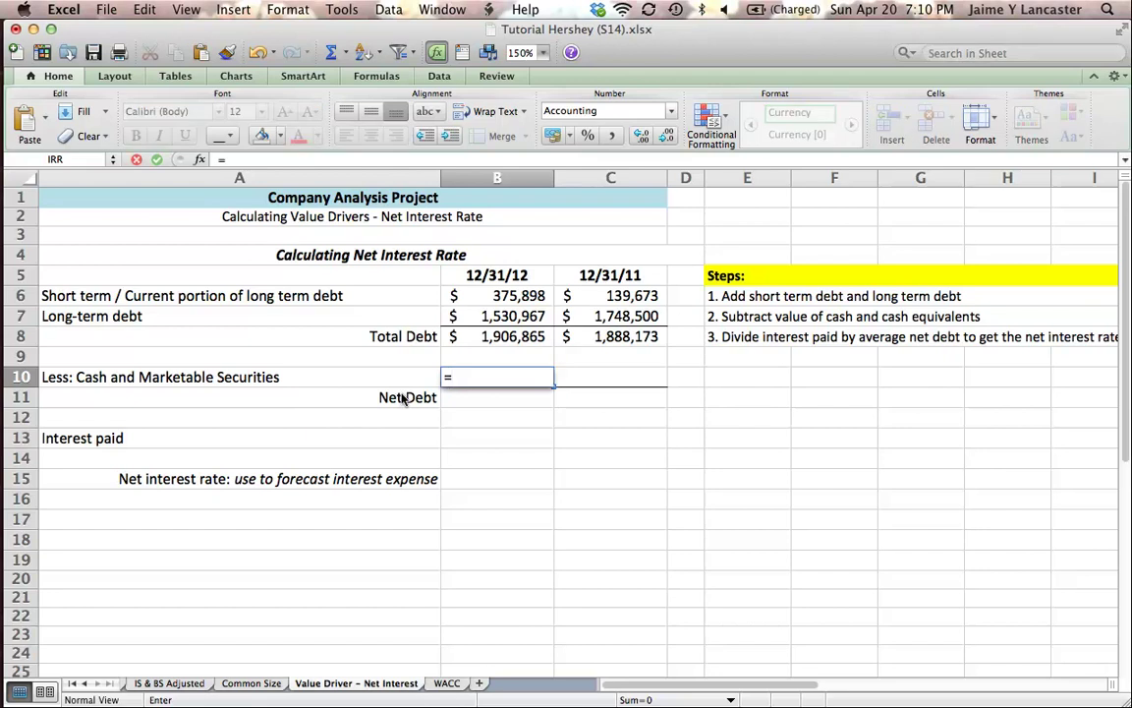
left_click(251, 685)
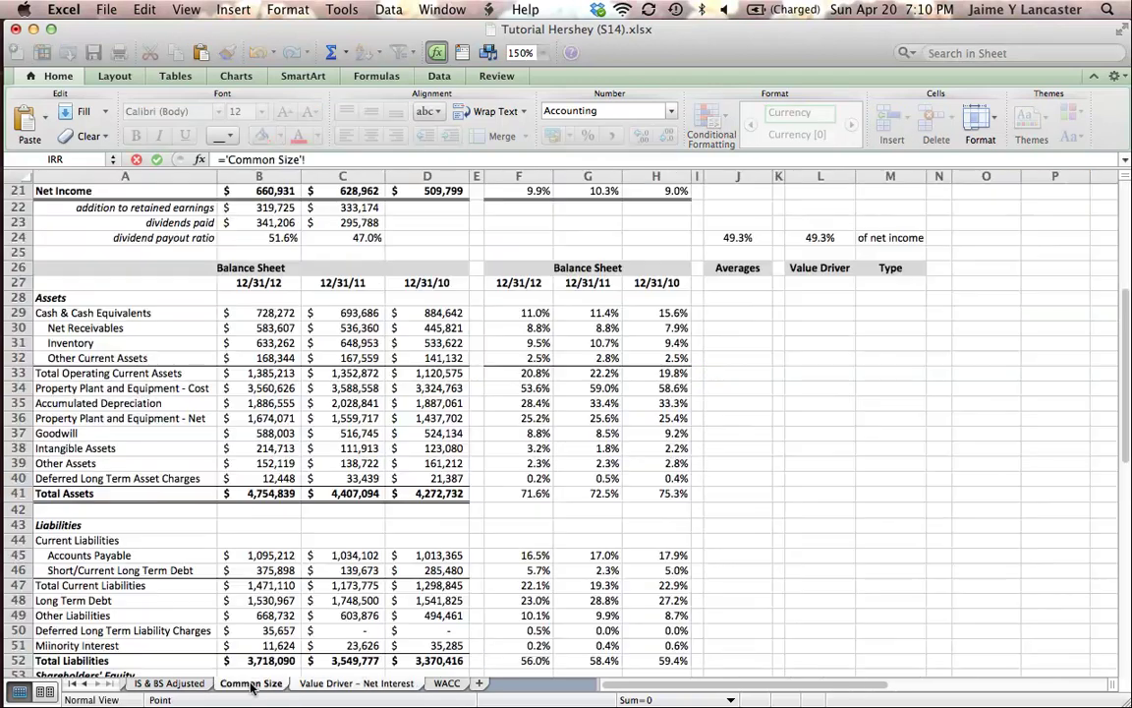
left_click(267, 315)
key("Return")
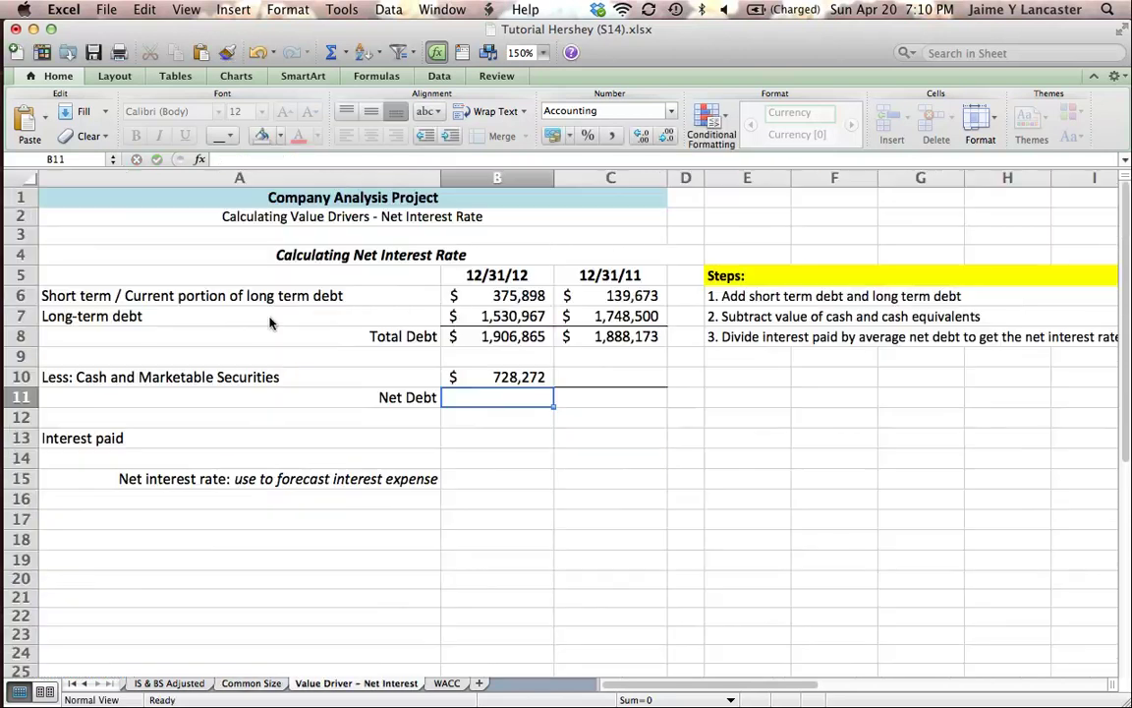
left_click(485, 374)
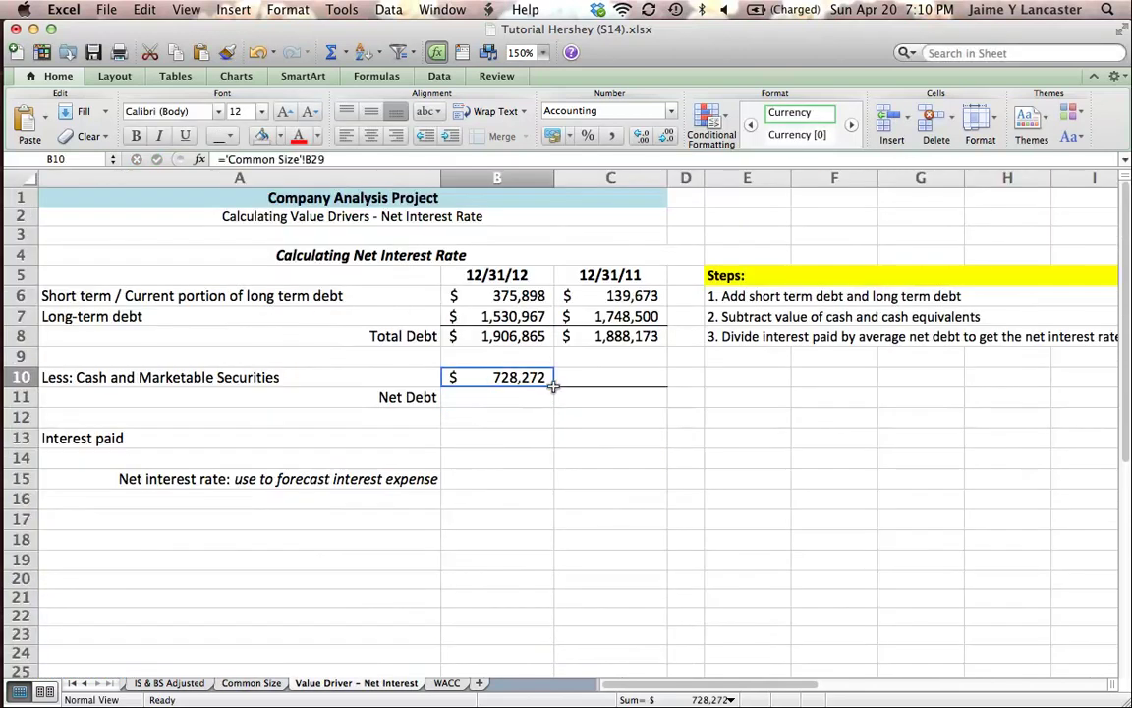
left_click_drag(554, 388, 617, 391)
left_click(495, 397)
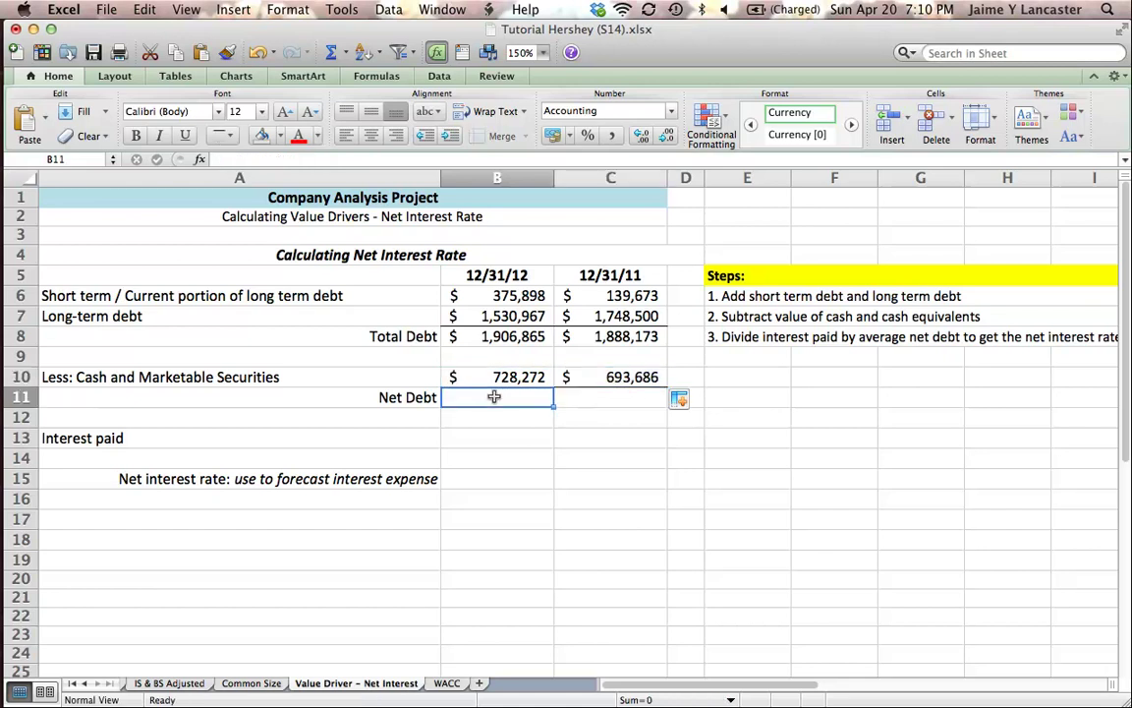
Step: Enter =B8-B10 in B11 and fill it into C11, giving net debt of $1,178,593 and $1,194,487
type("=")
left_click(506, 340)
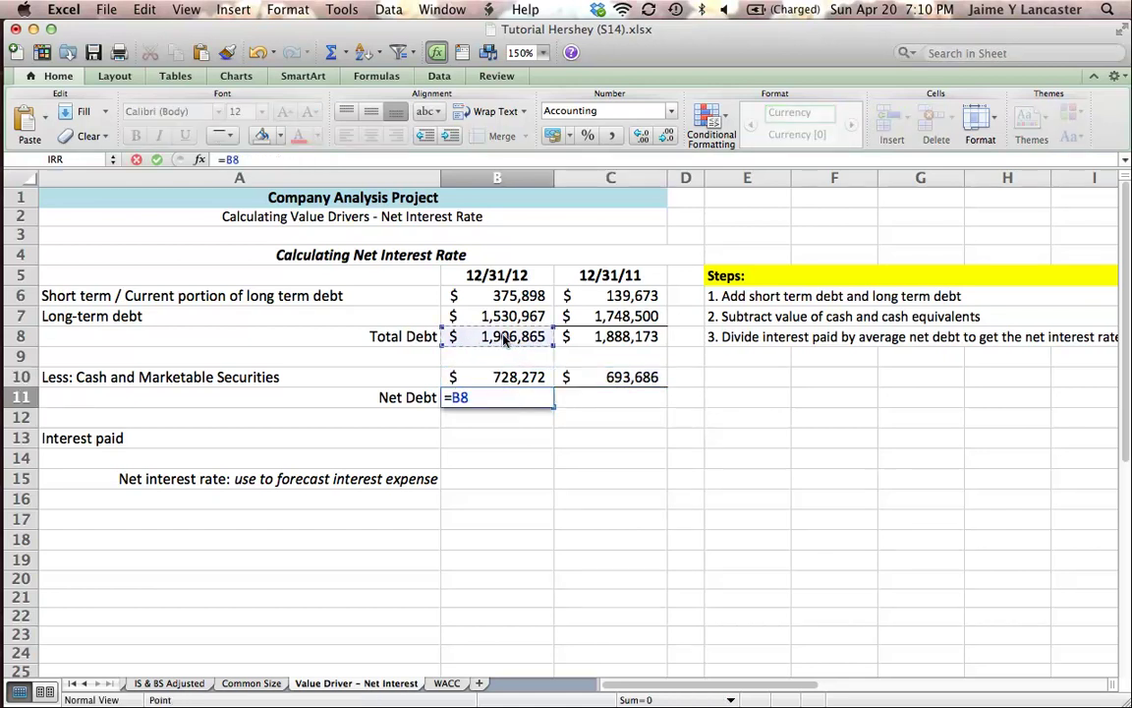
type("-")
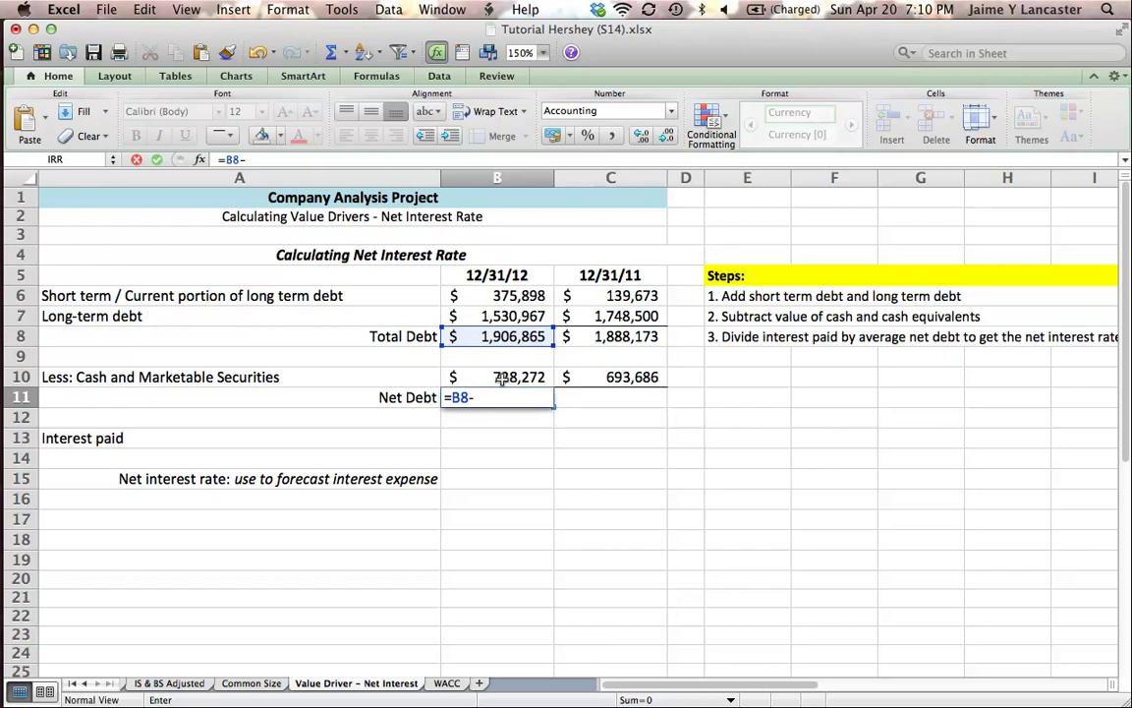
left_click(501, 380)
key("Return")
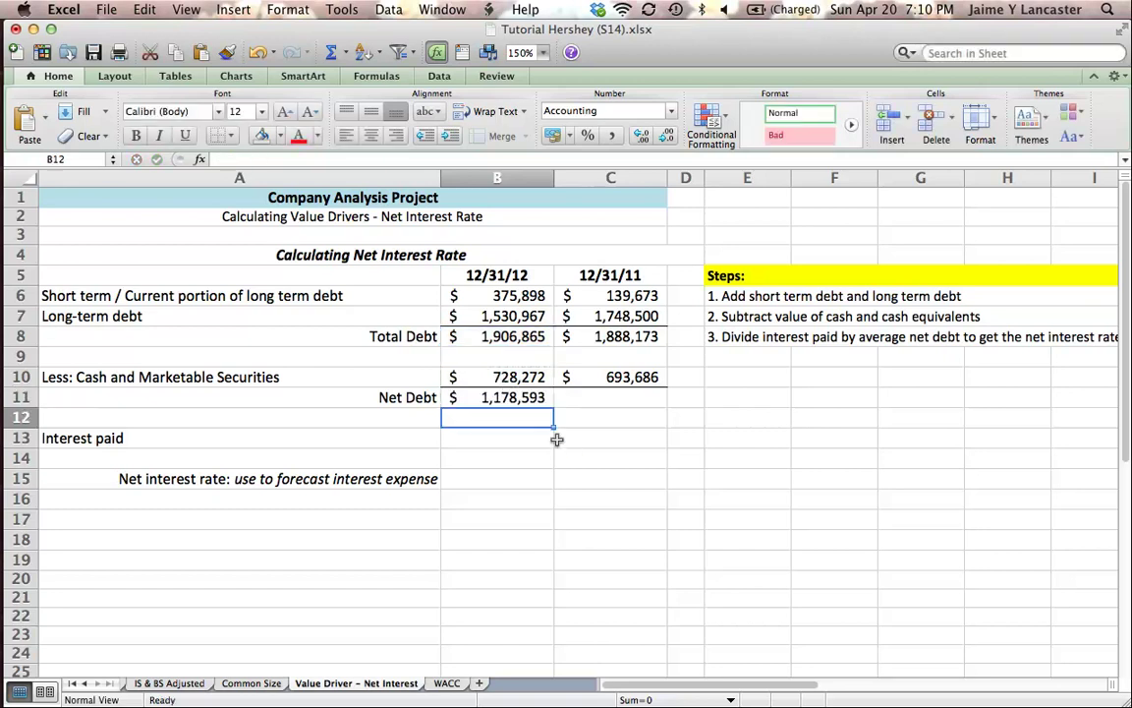
left_click(550, 403)
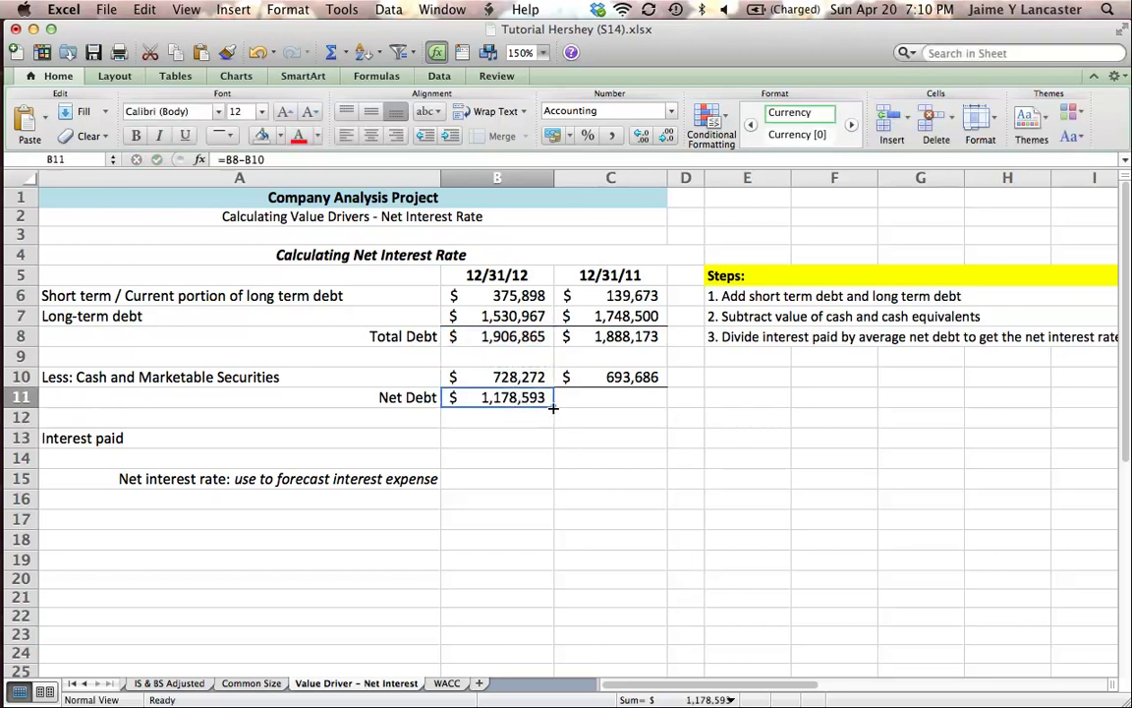
left_click_drag(552, 406, 639, 405)
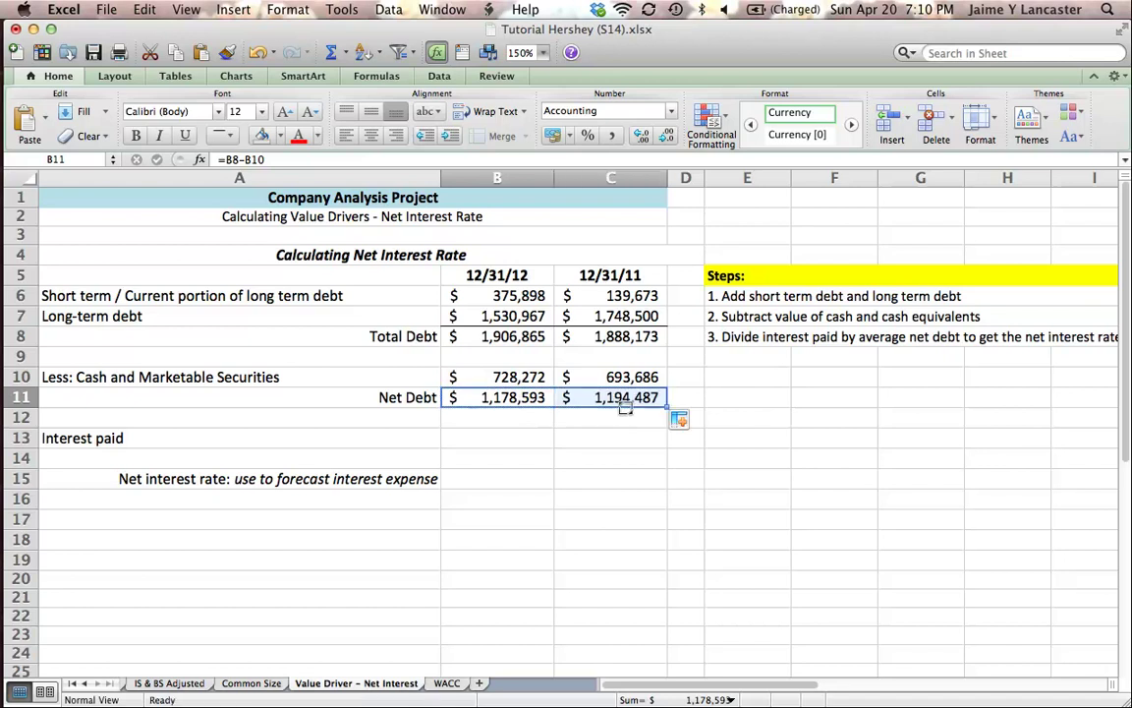
left_click(503, 398)
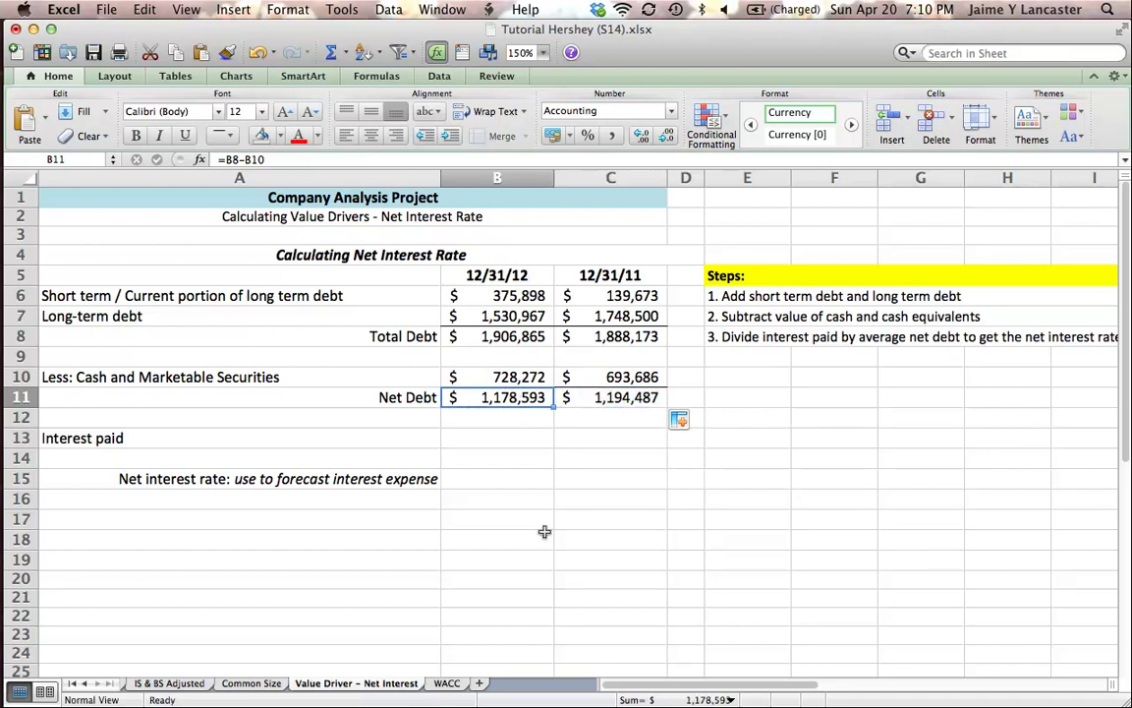
left_click(617, 398)
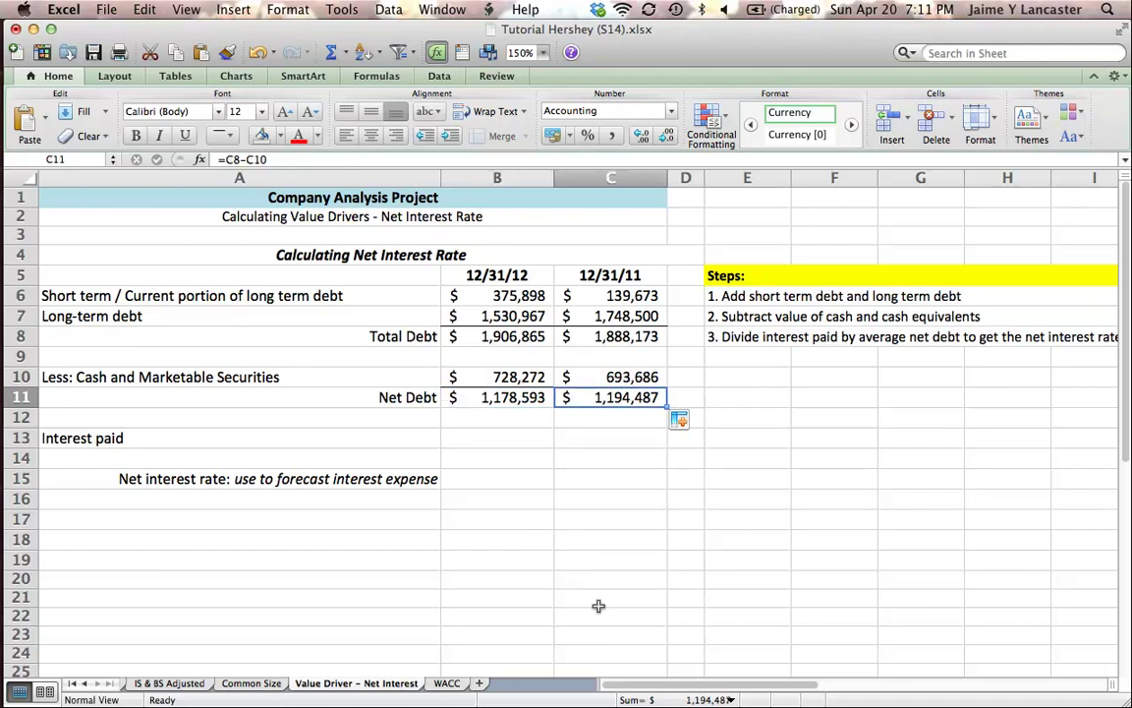
Step: Link B13 to the Common Size Interest Expense in B17, showing $95,569
left_click(496, 433)
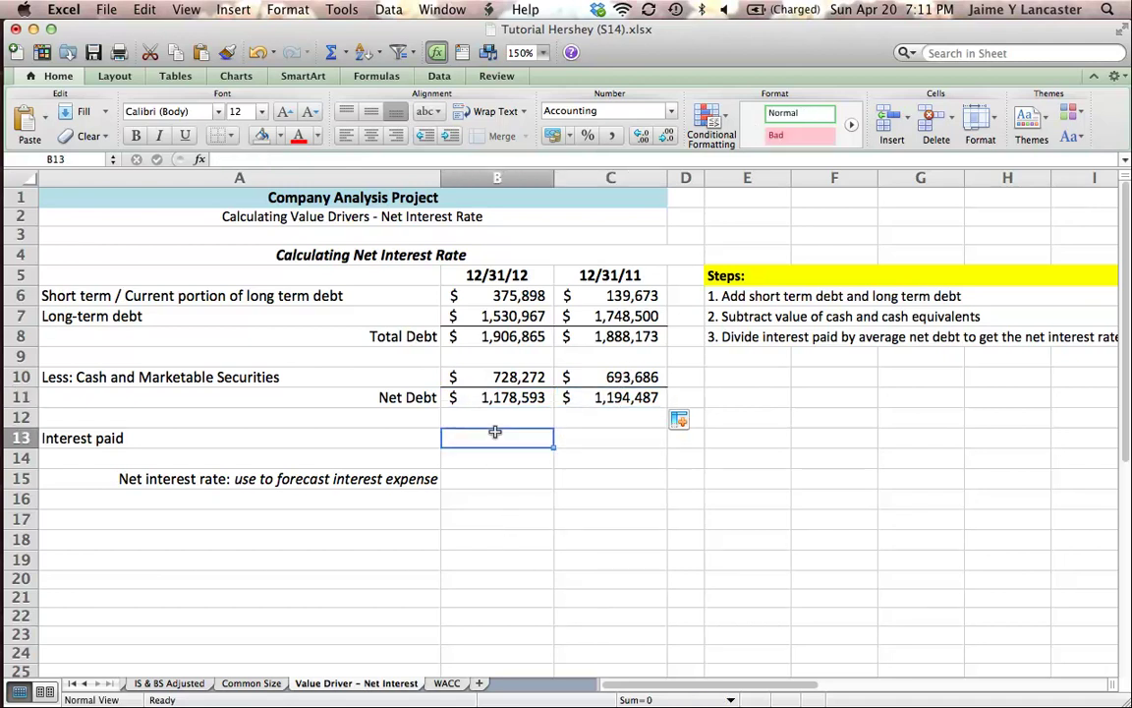
type("=")
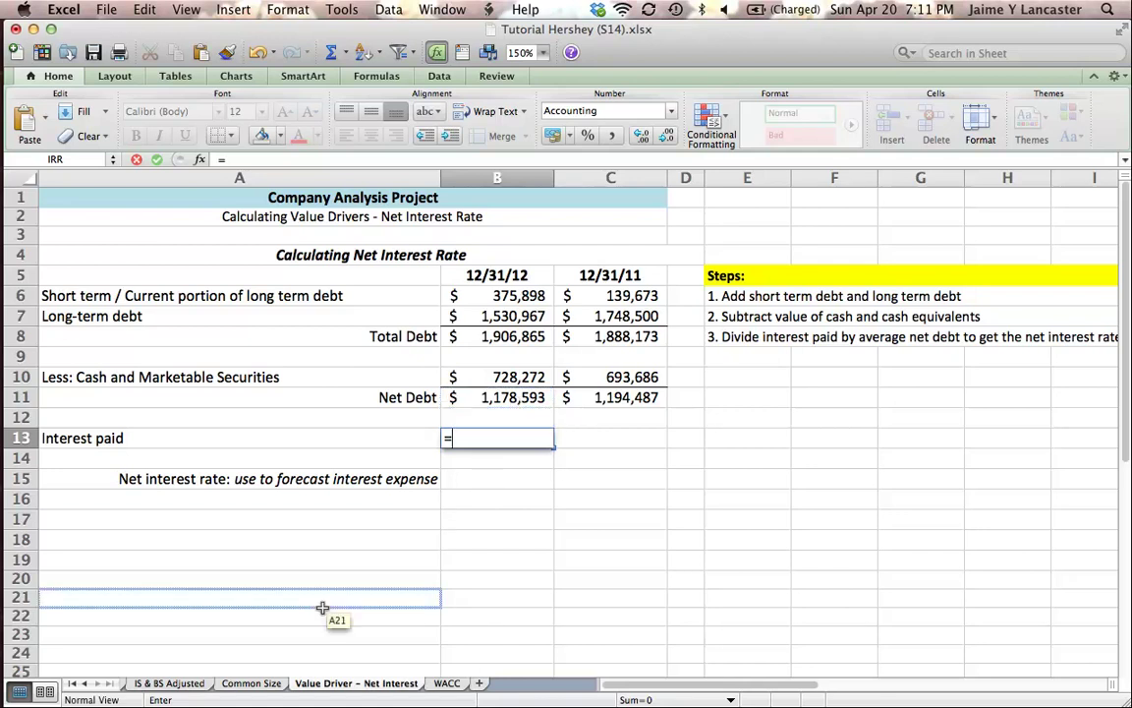
left_click(251, 683)
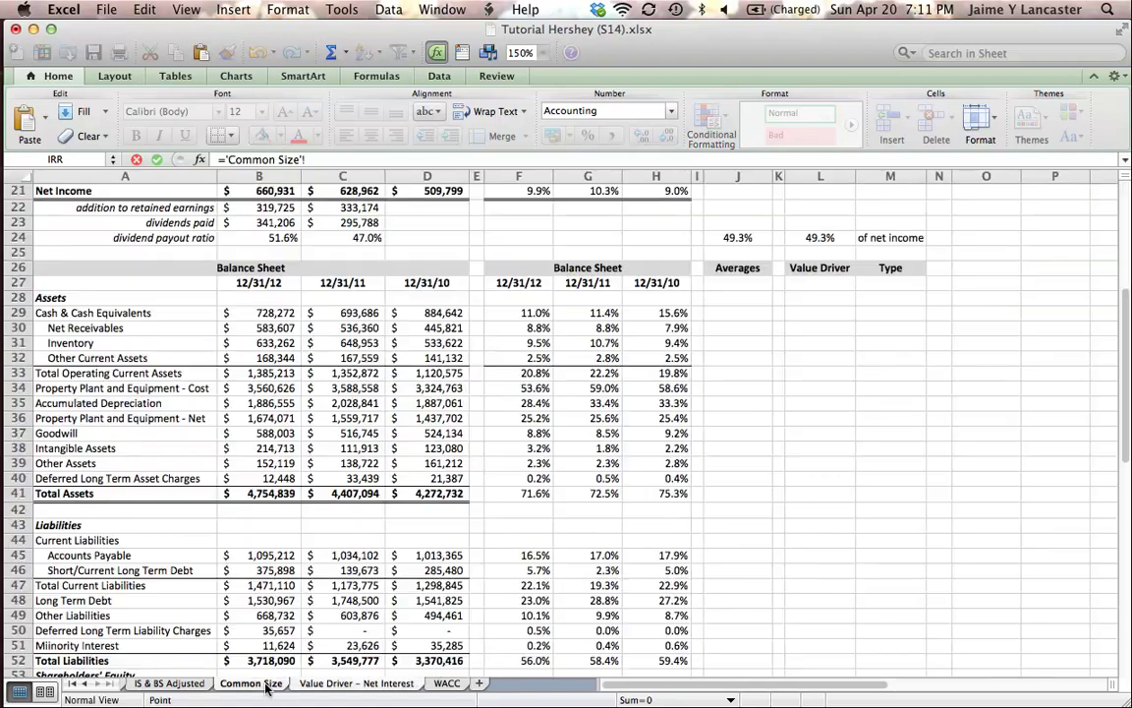
scroll(331, 551, "up", 7)
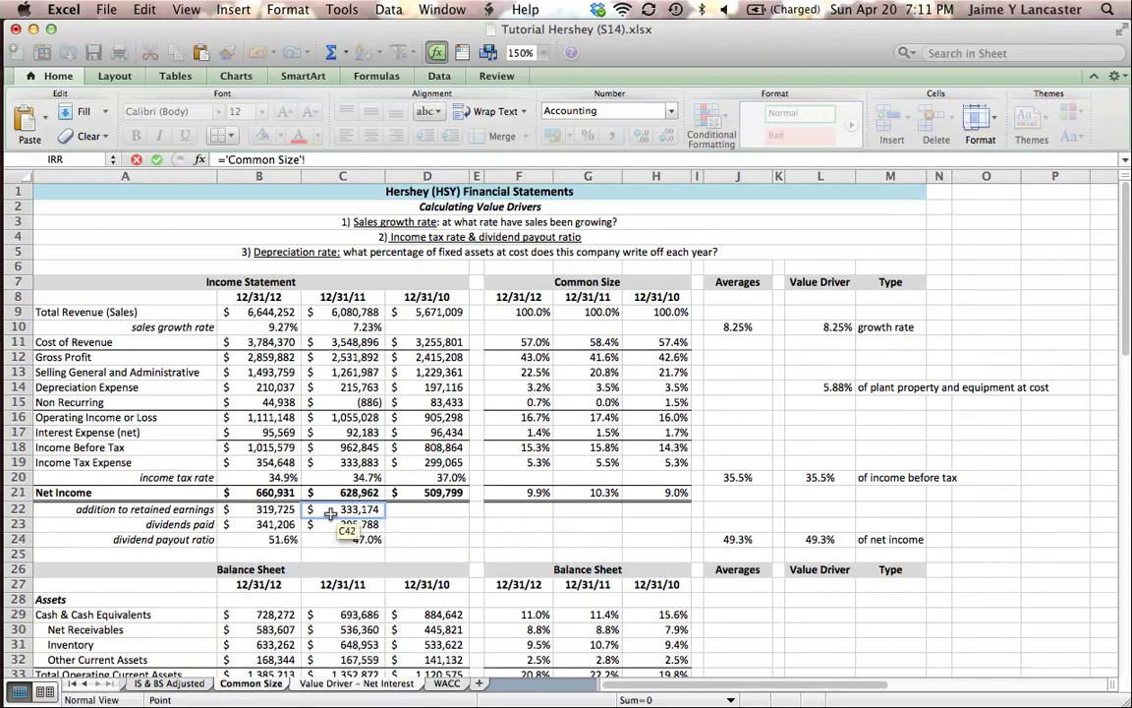
left_click(259, 429)
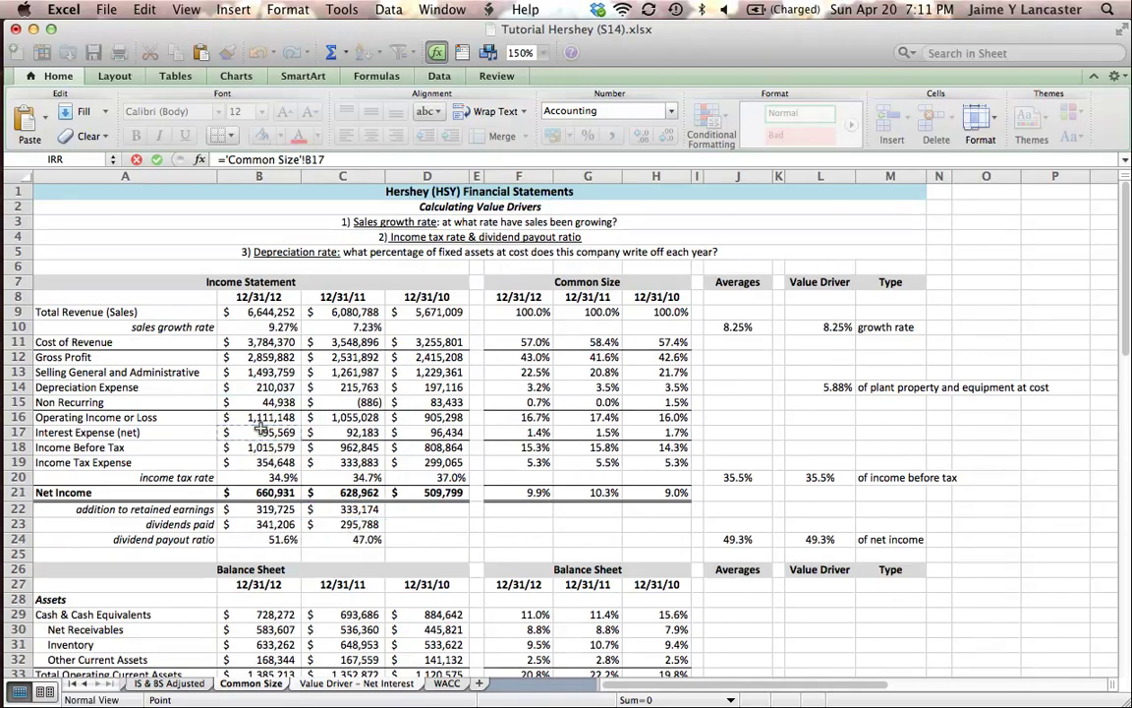
key("Return")
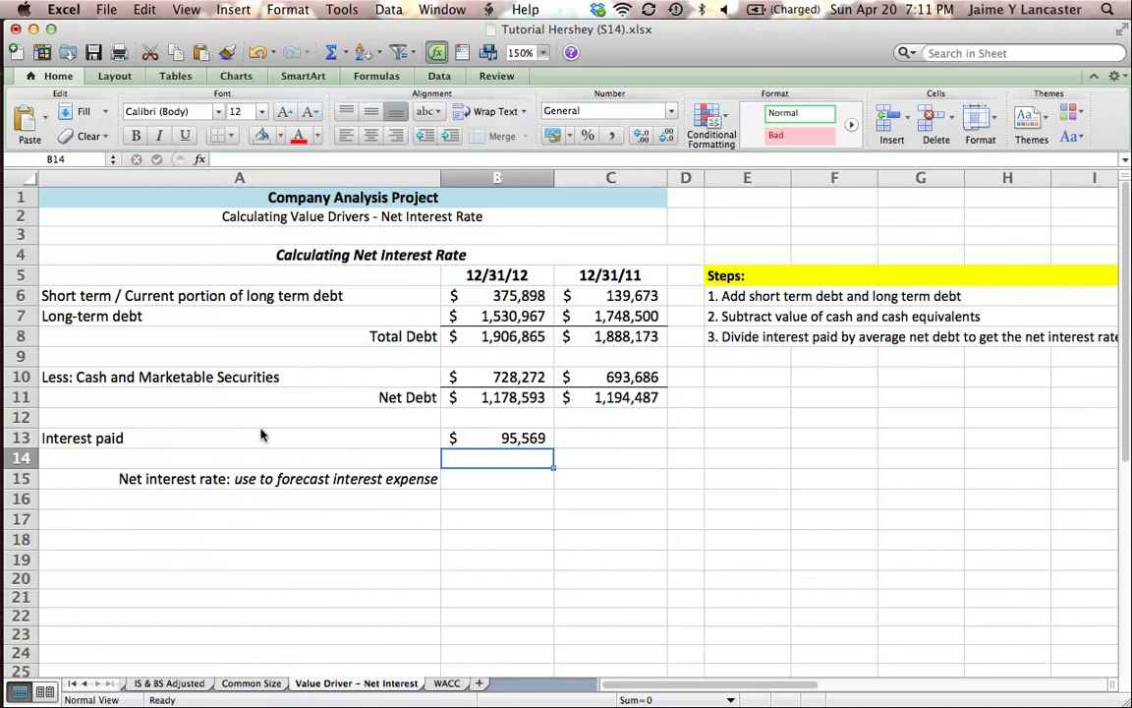
left_click(250, 683)
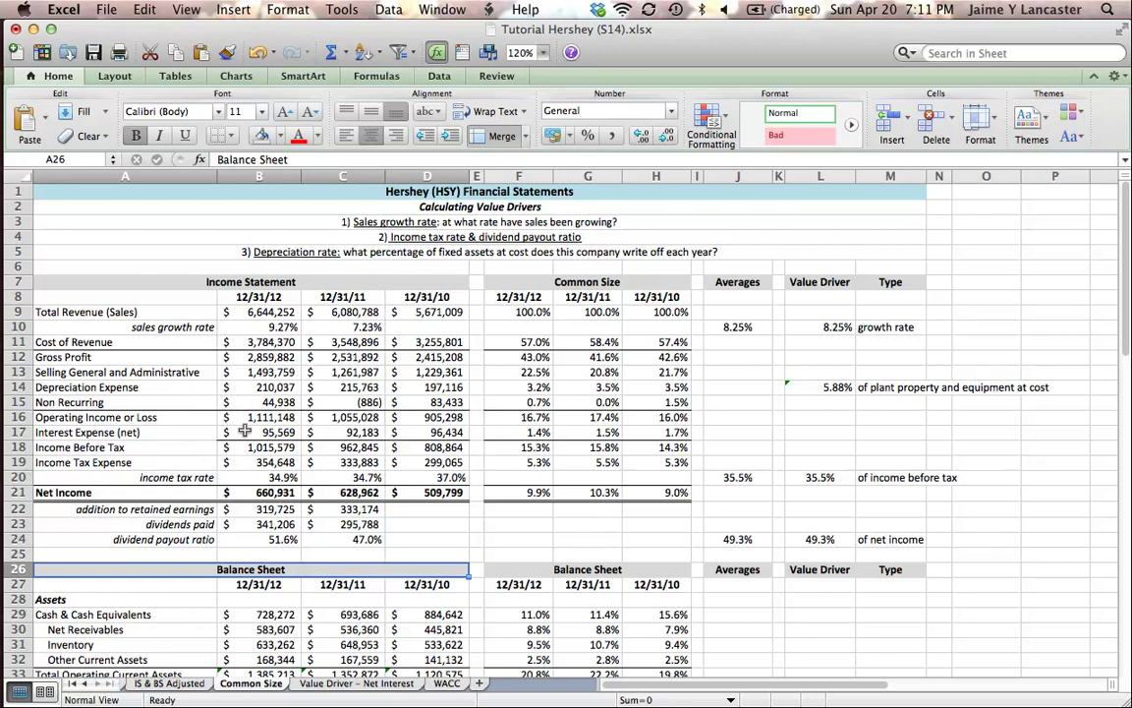
left_click(376, 682)
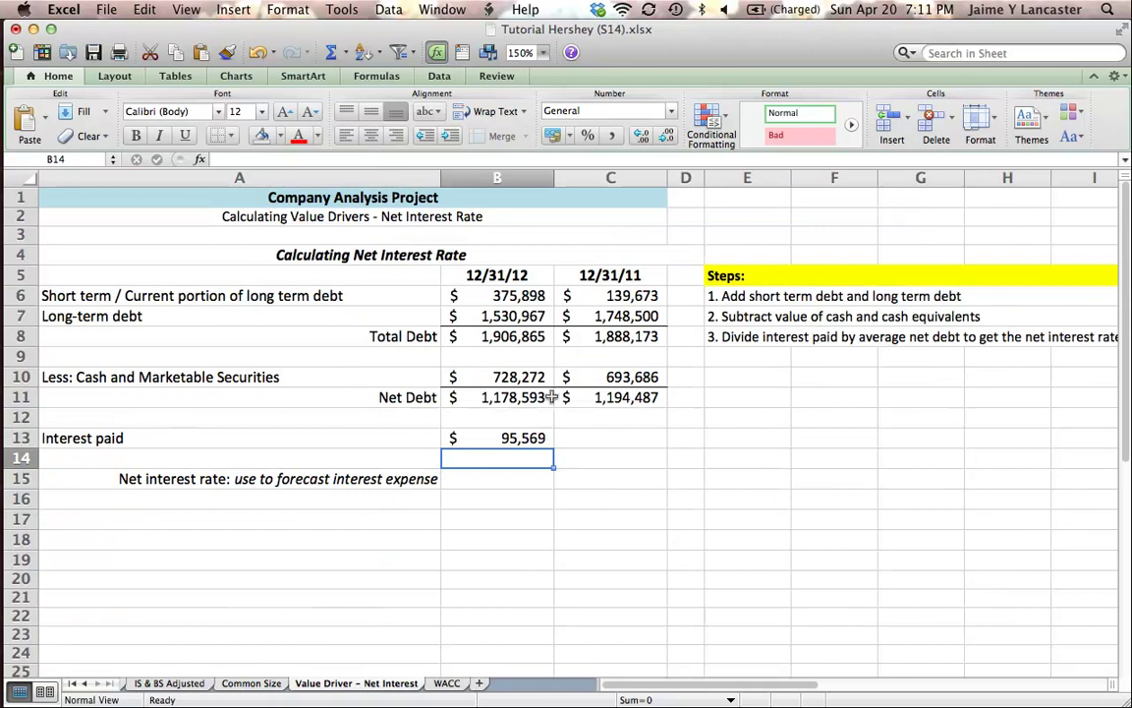
left_click(601, 397)
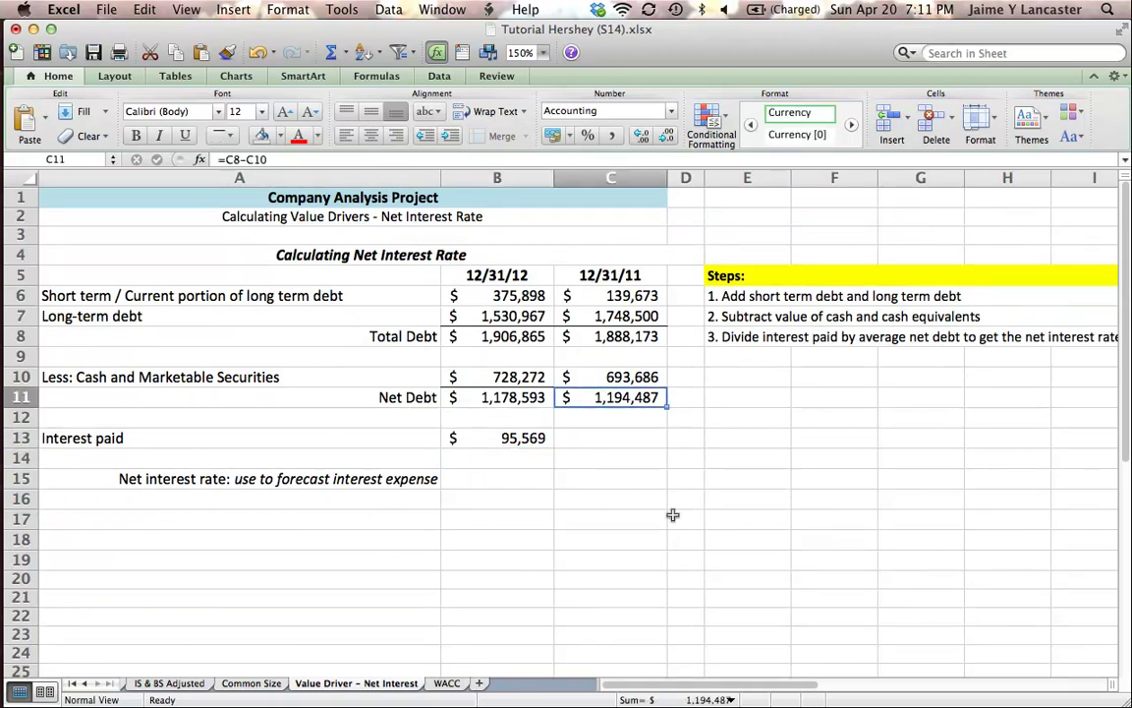
left_click(525, 403)
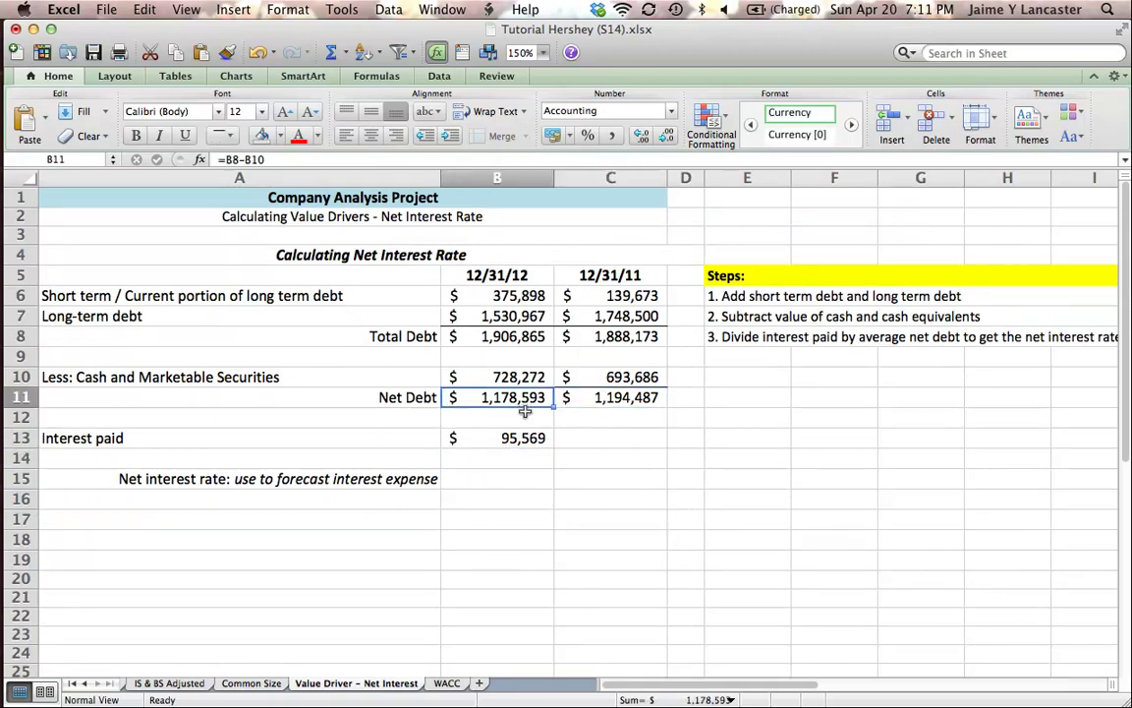
left_click(606, 398)
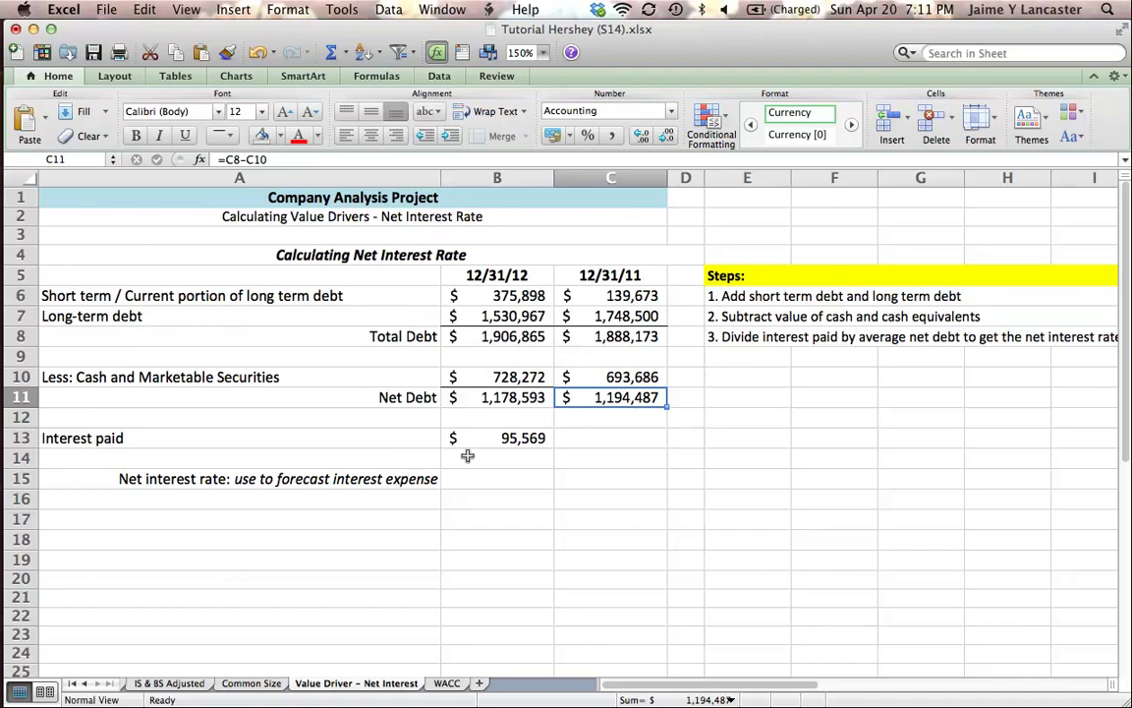
left_click(538, 438)
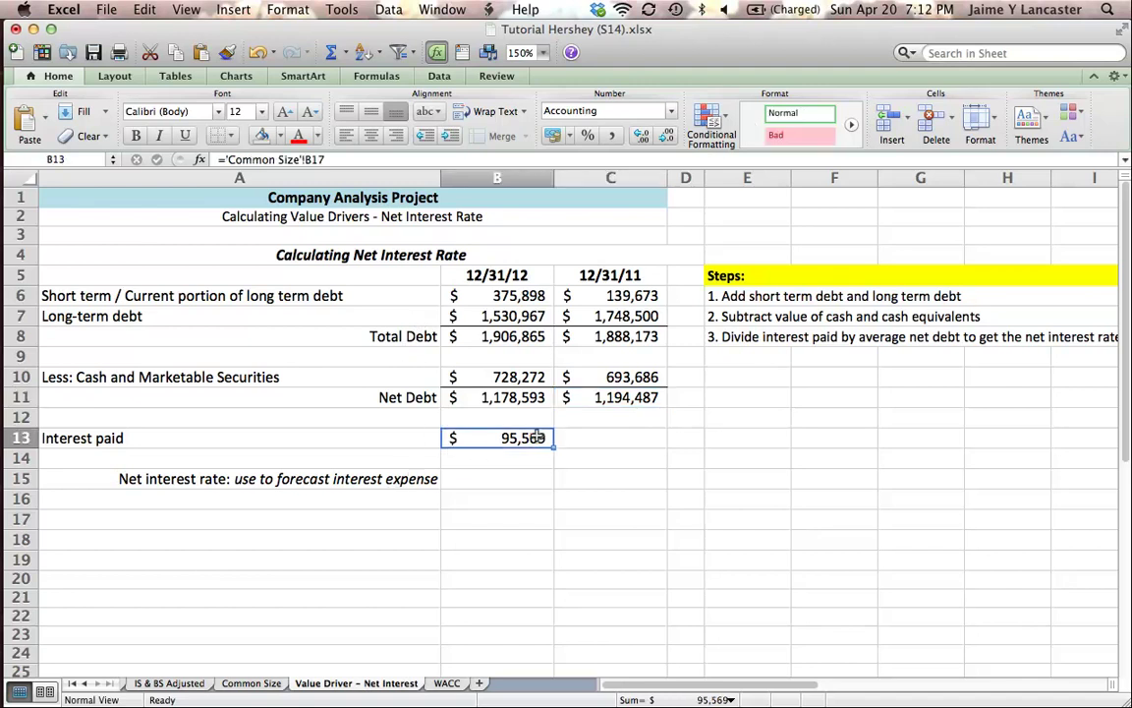
left_click(482, 395)
left_click(584, 396)
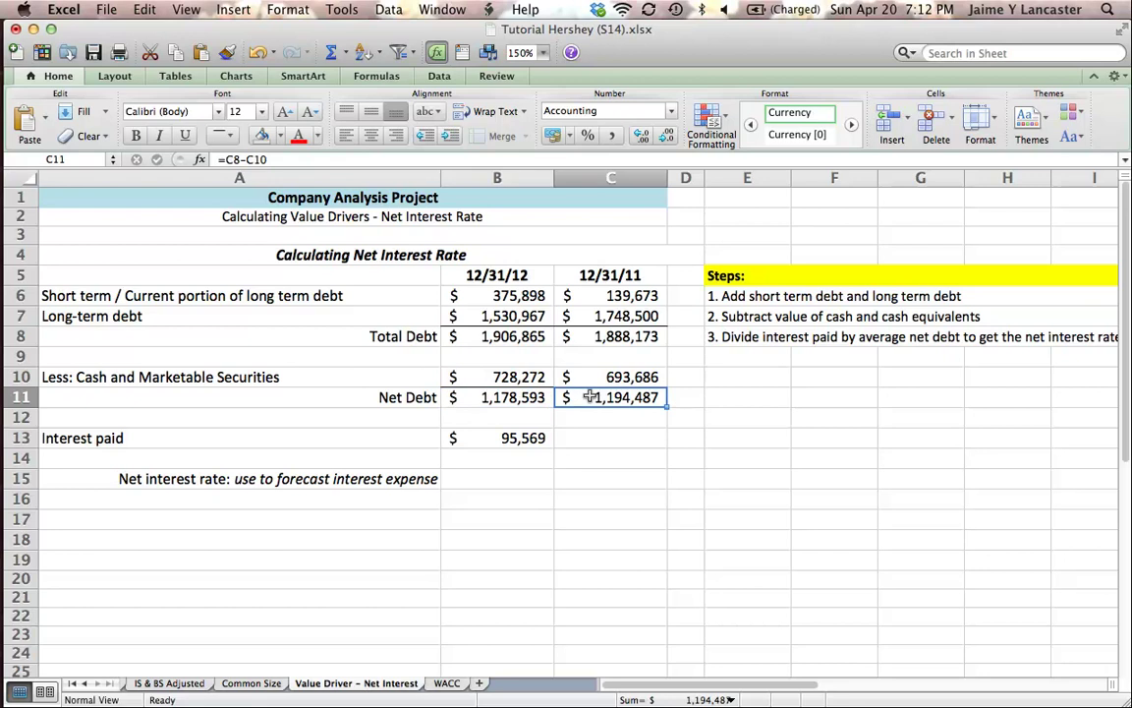
left_click(479, 396)
left_click(509, 479)
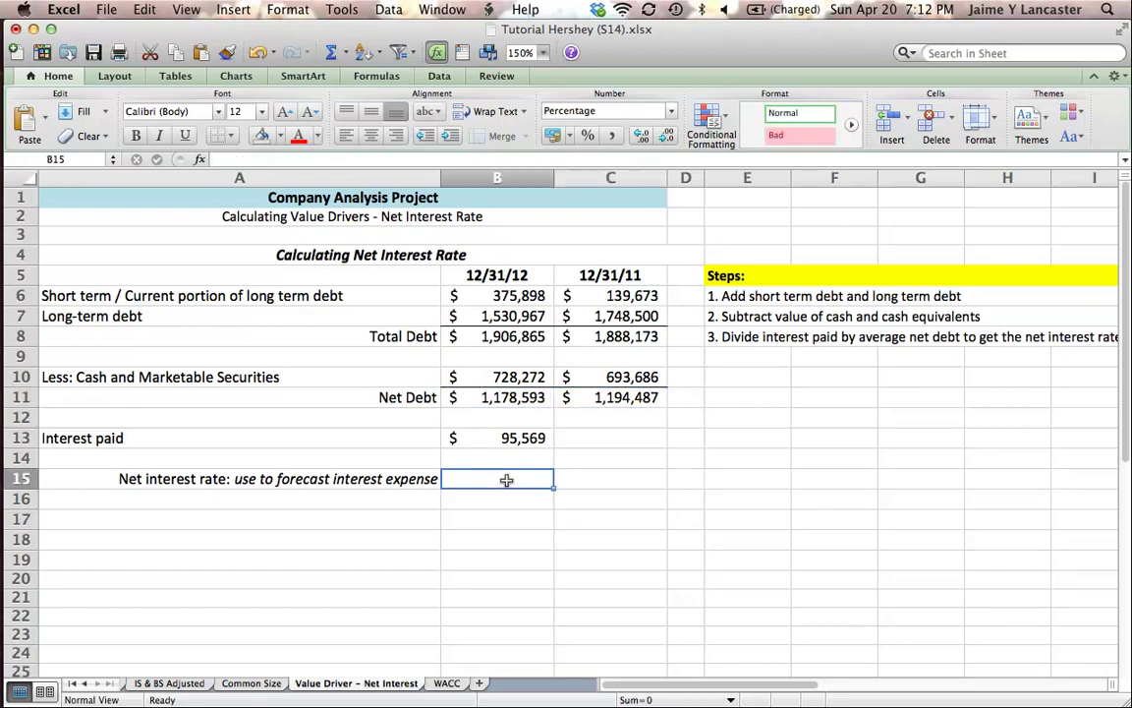
Step: Enter =B13/(AVERAGE(B11:C11)) in B15, giving an 8.05% net interest rate
type("=")
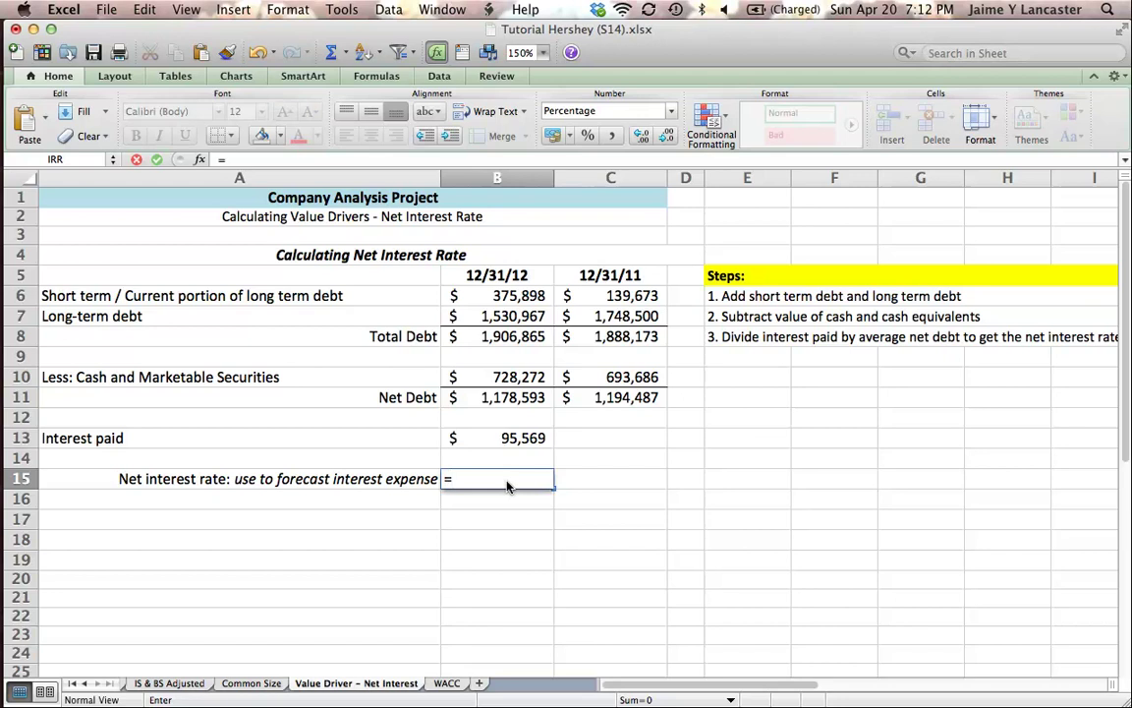
left_click(505, 444)
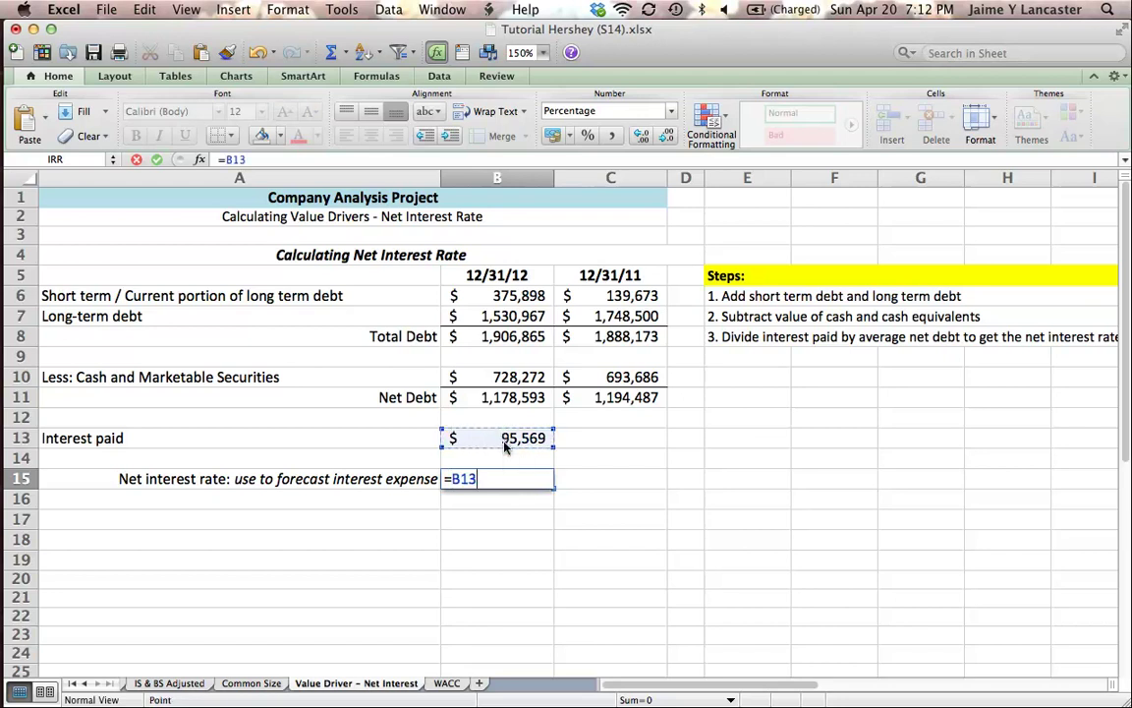
type("/(avera")
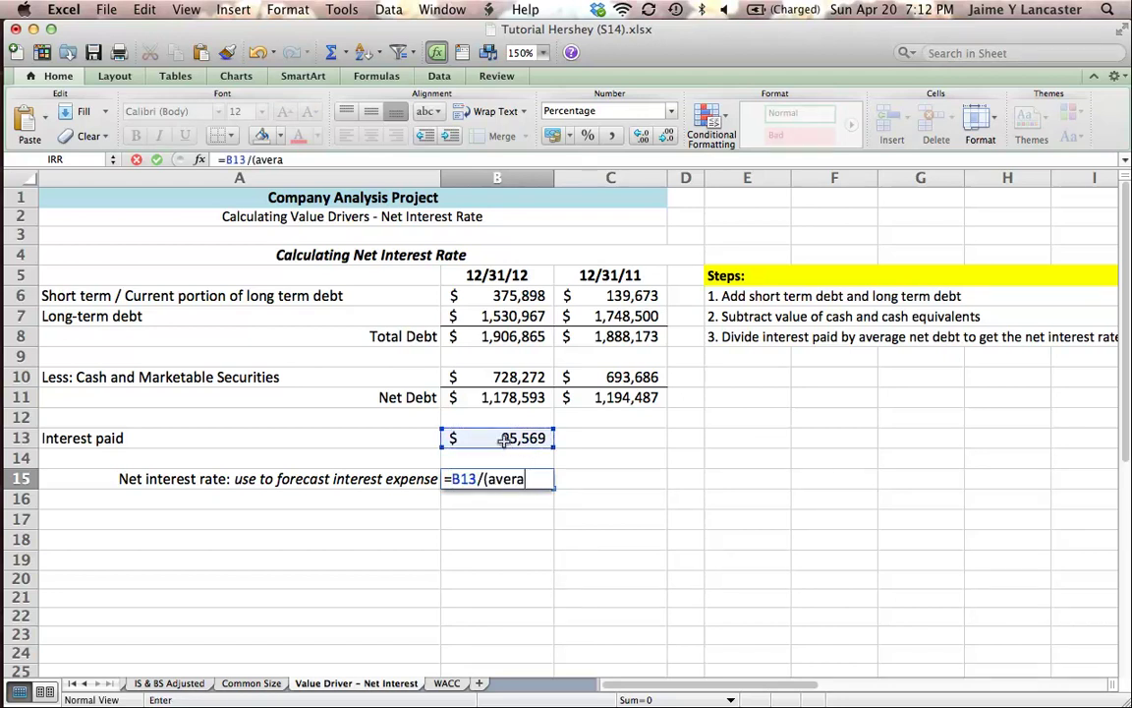
type("ge(")
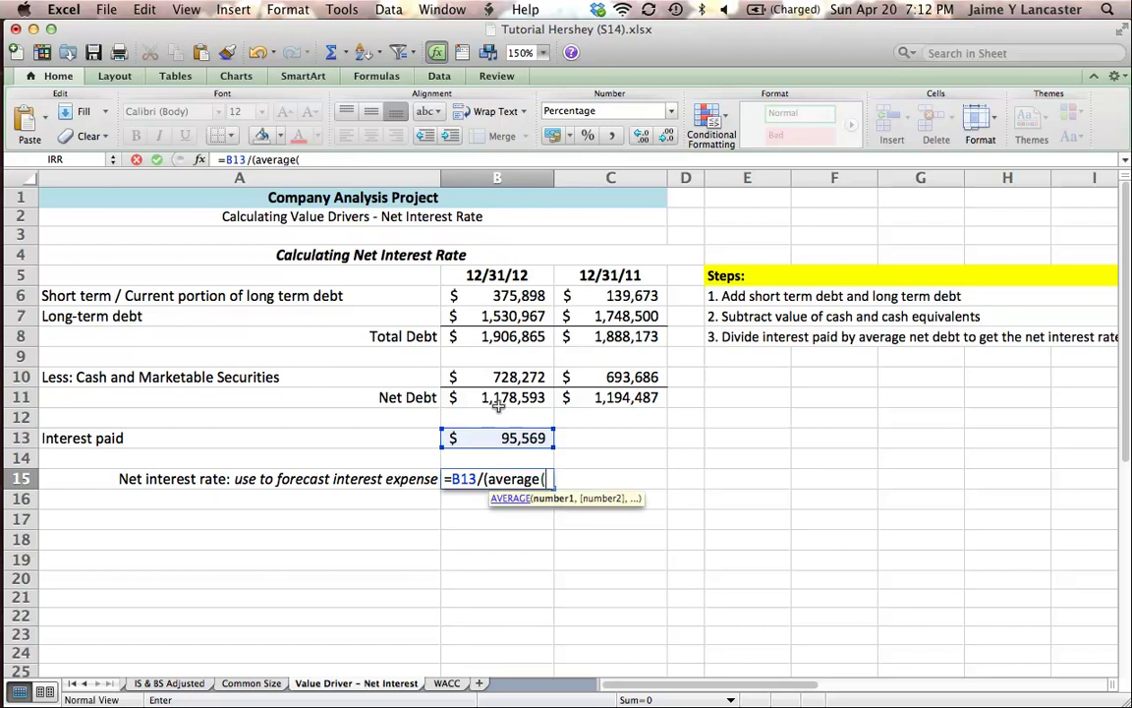
left_click(550, 398)
left_click_drag(550, 397, 566, 403)
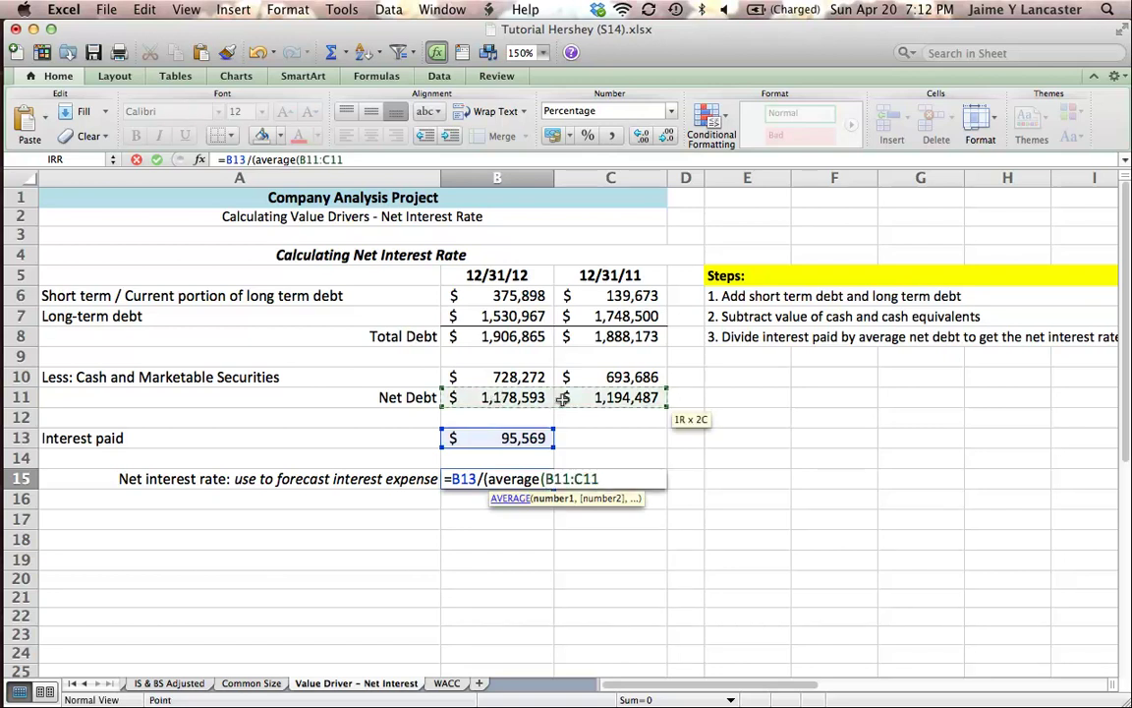
type("))")
key("Return")
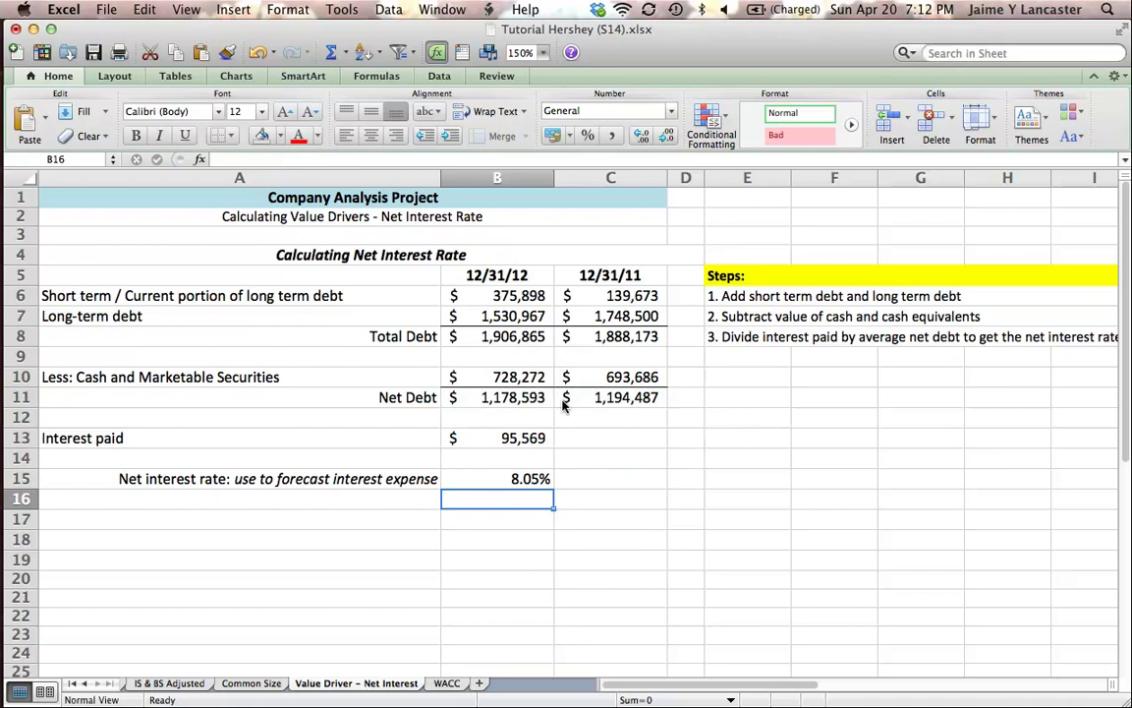
Step: On Common Size, link L17 to the net interest rate in B15 (8.05%)
left_click(255, 683)
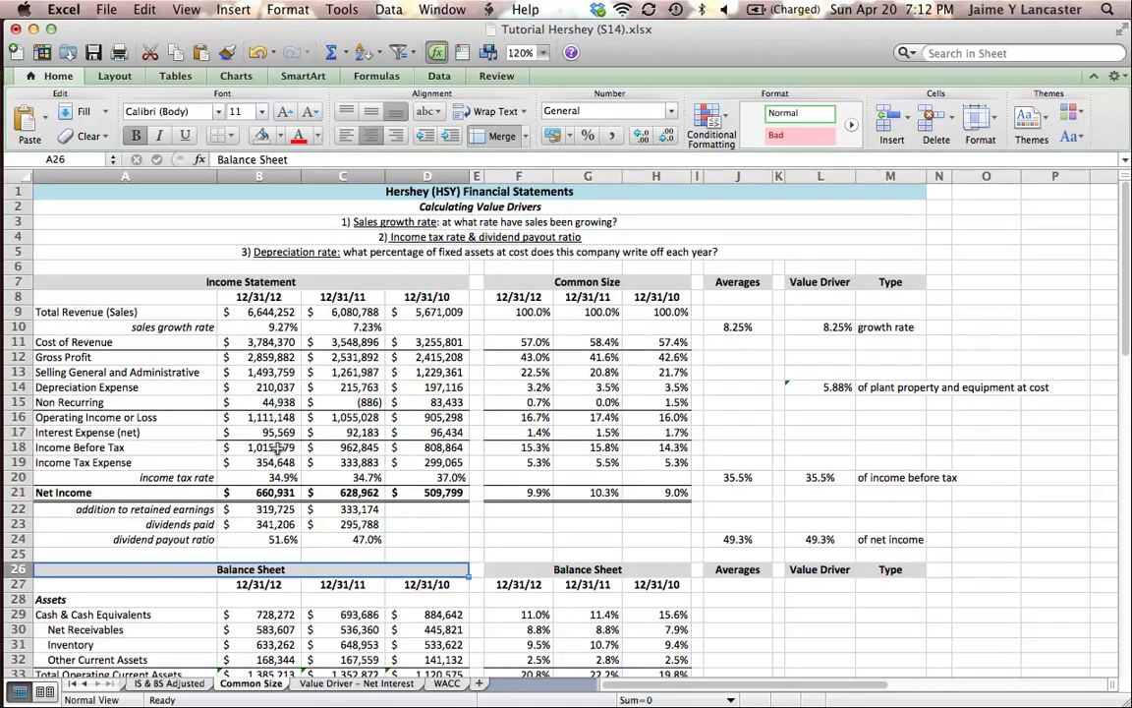
left_click(831, 433)
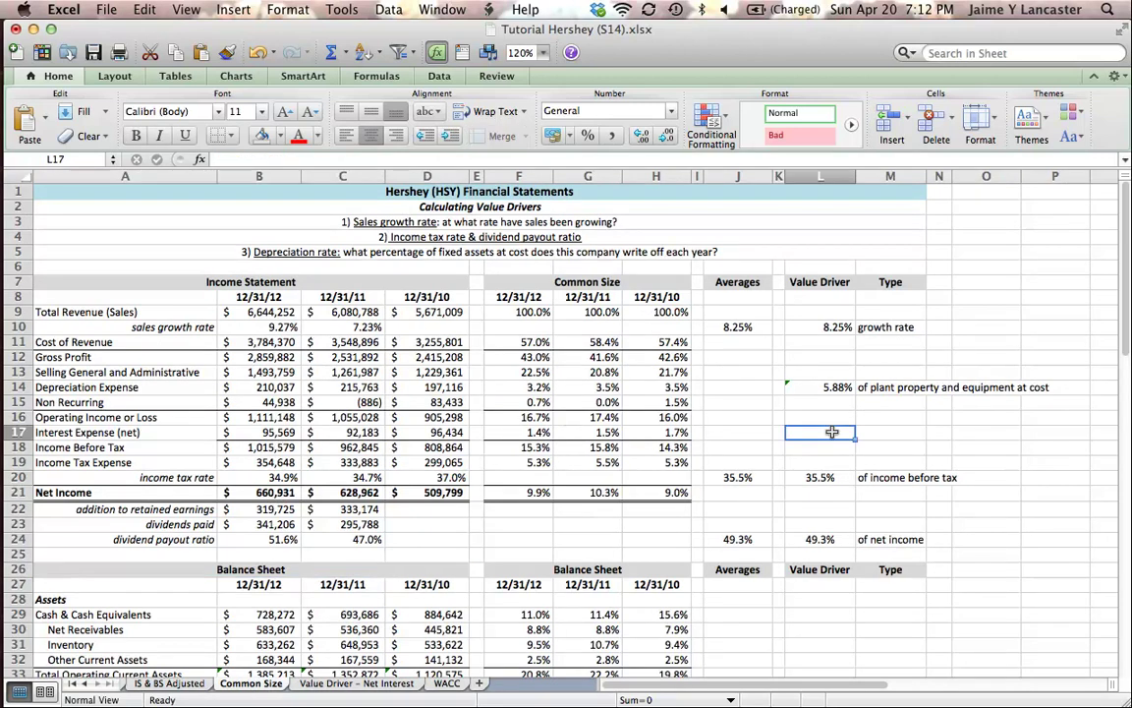
type("=")
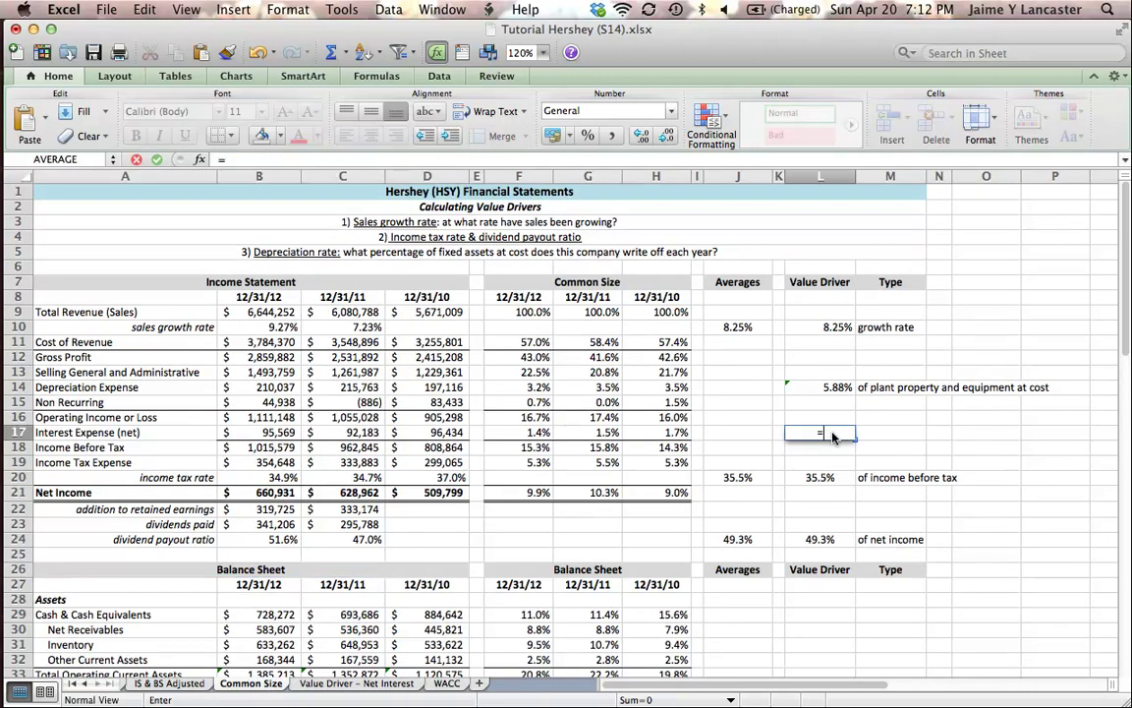
left_click(351, 685)
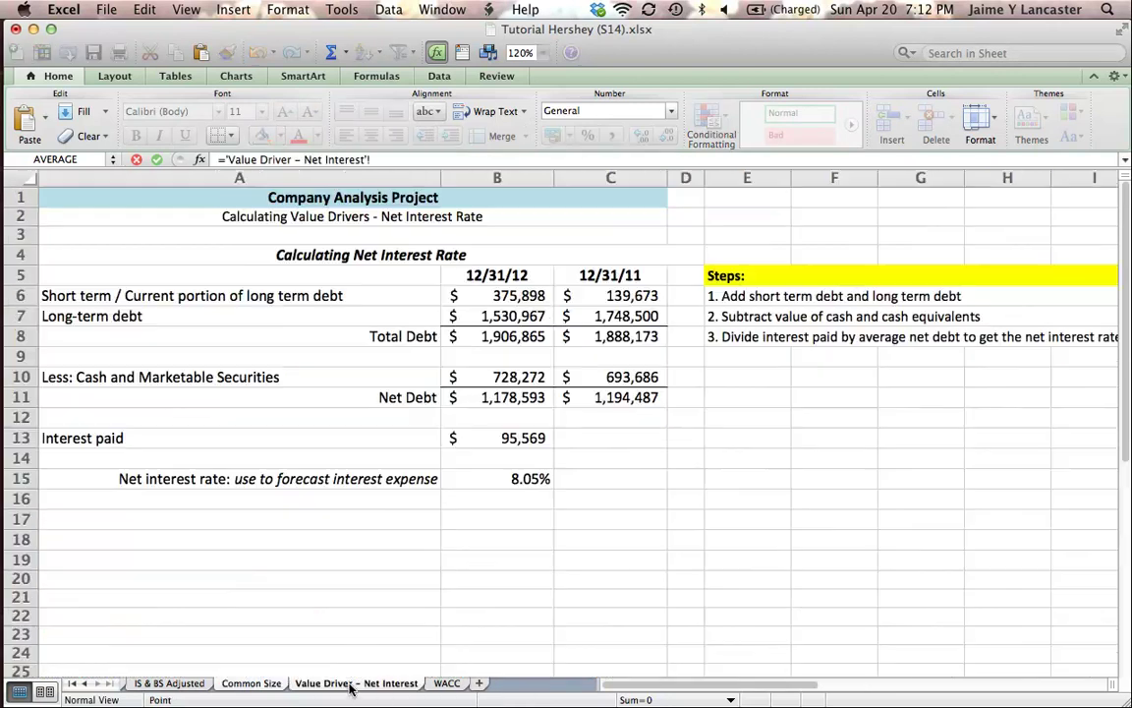
left_click(517, 479)
key("Return")
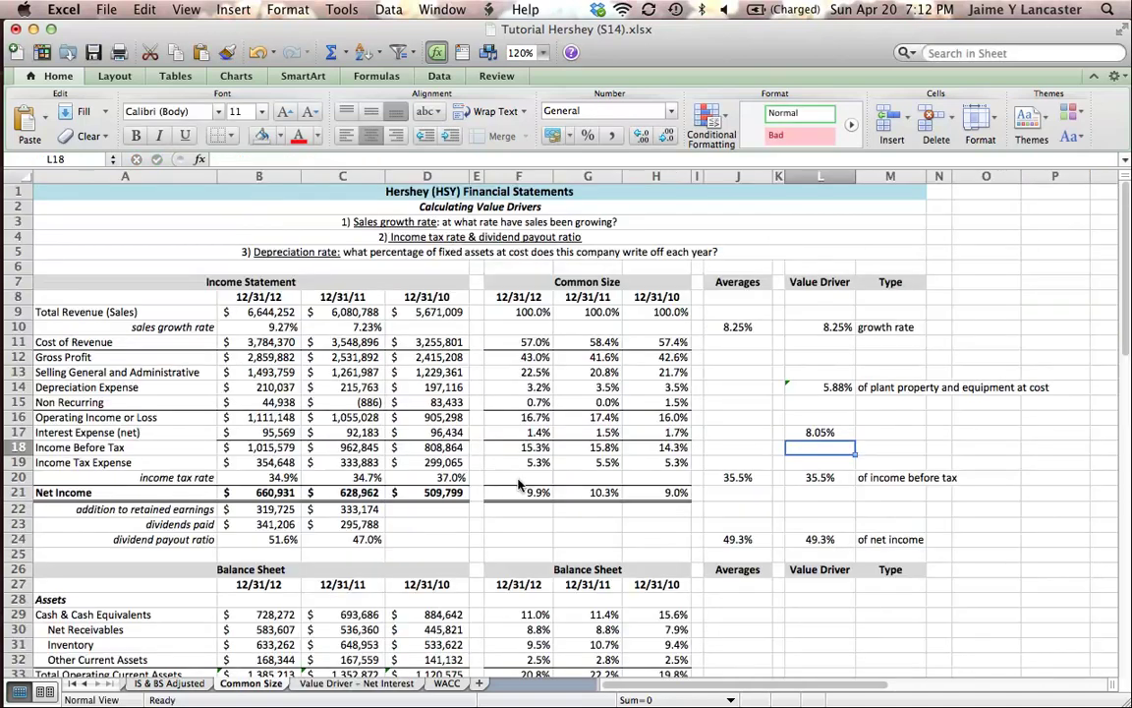
Step: Label the driver type in M17 as 'of net debt'
left_click(893, 429)
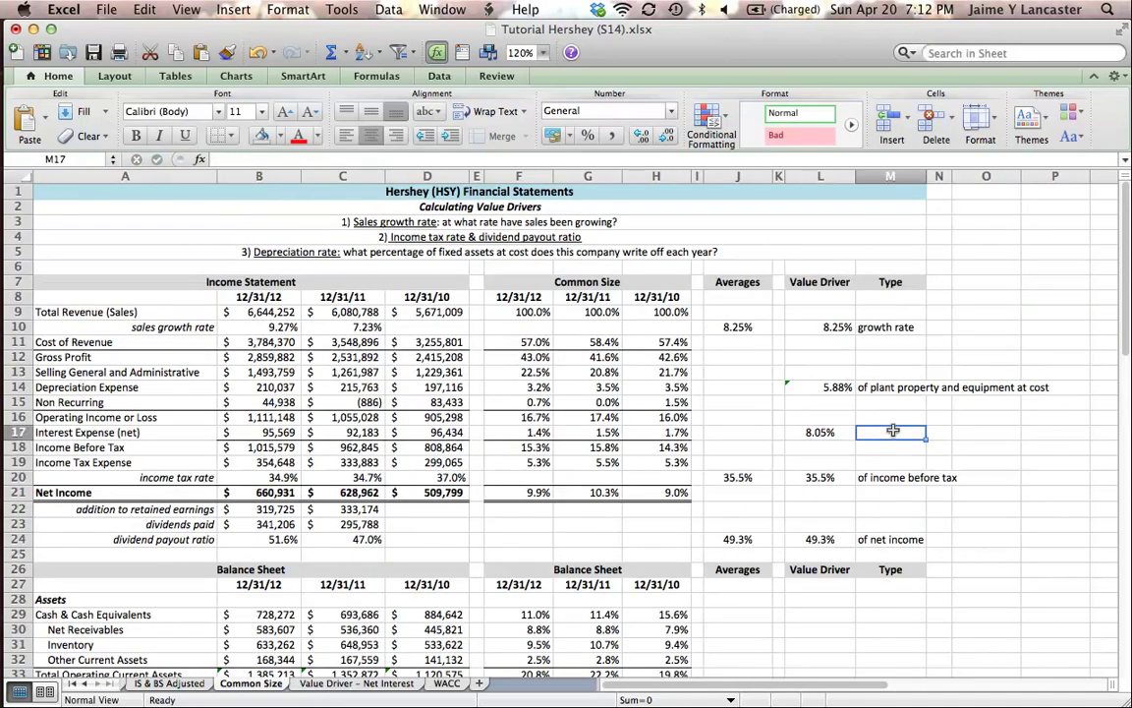
type("percent")
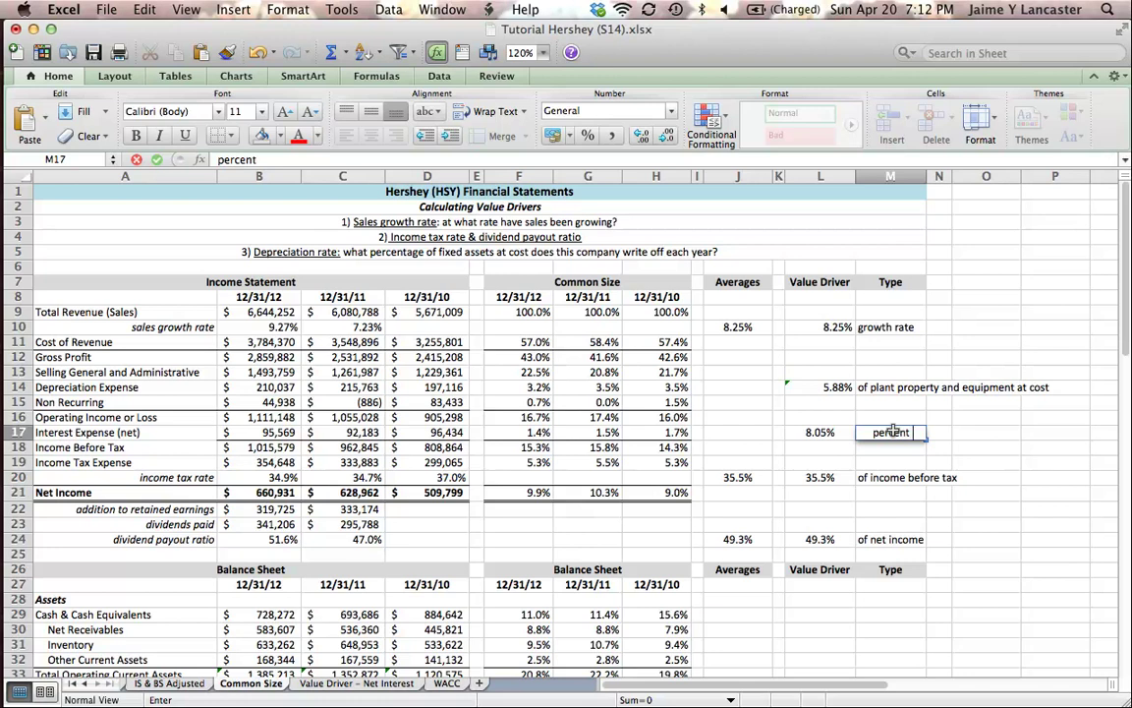
type(" of")
key("BackSpace")
key("BackSpace")
key("BackSpace")
key("BackSpace")
key("BackSpace")
key("BackSpace")
key("BackSpace")
key("BackSpace")
key("BackSpace")
key("BackSpace")
type("of net debt")
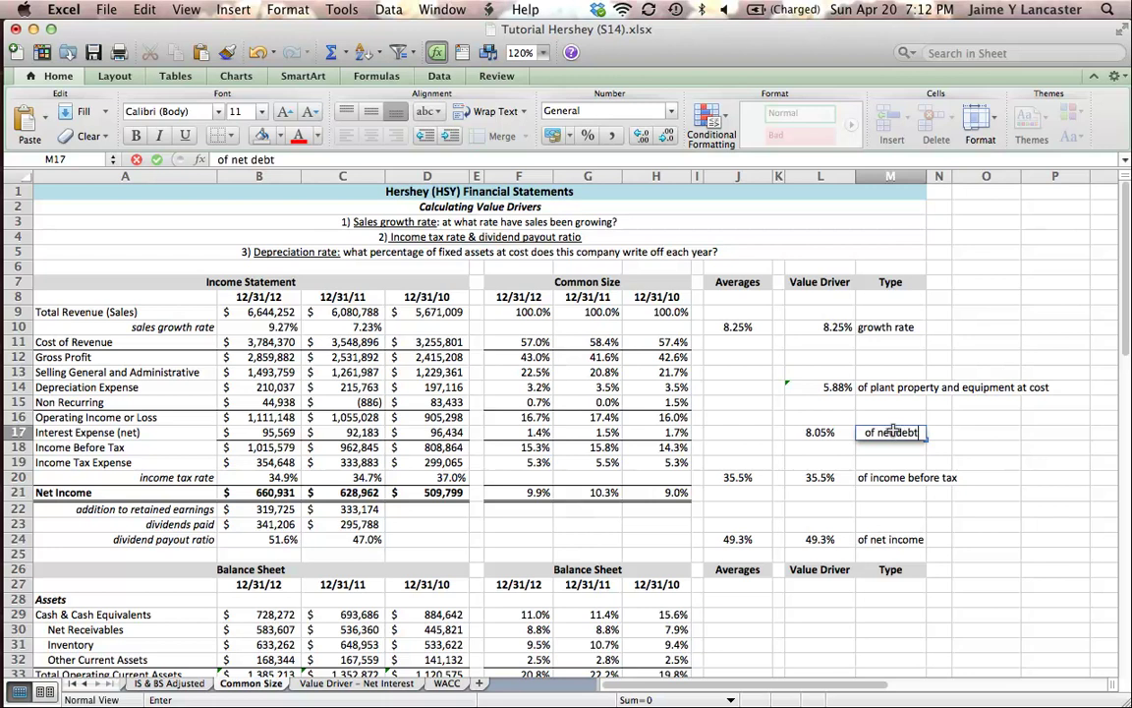
key("Return")
left_click(891, 433)
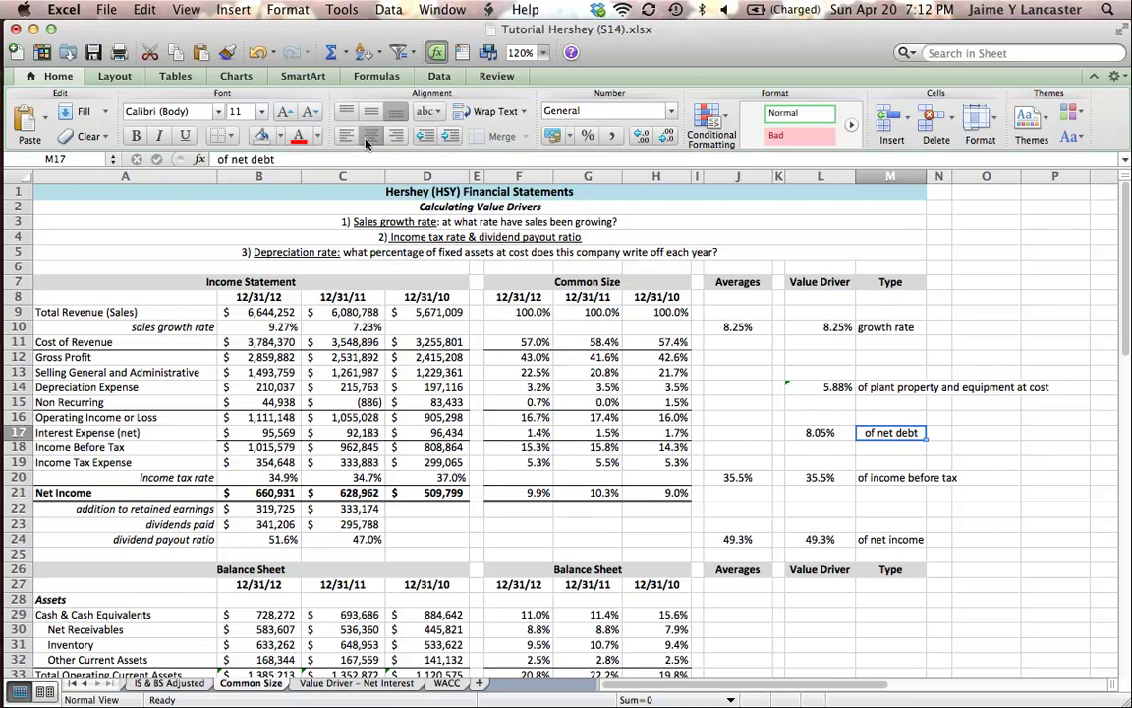
left_click(1044, 434)
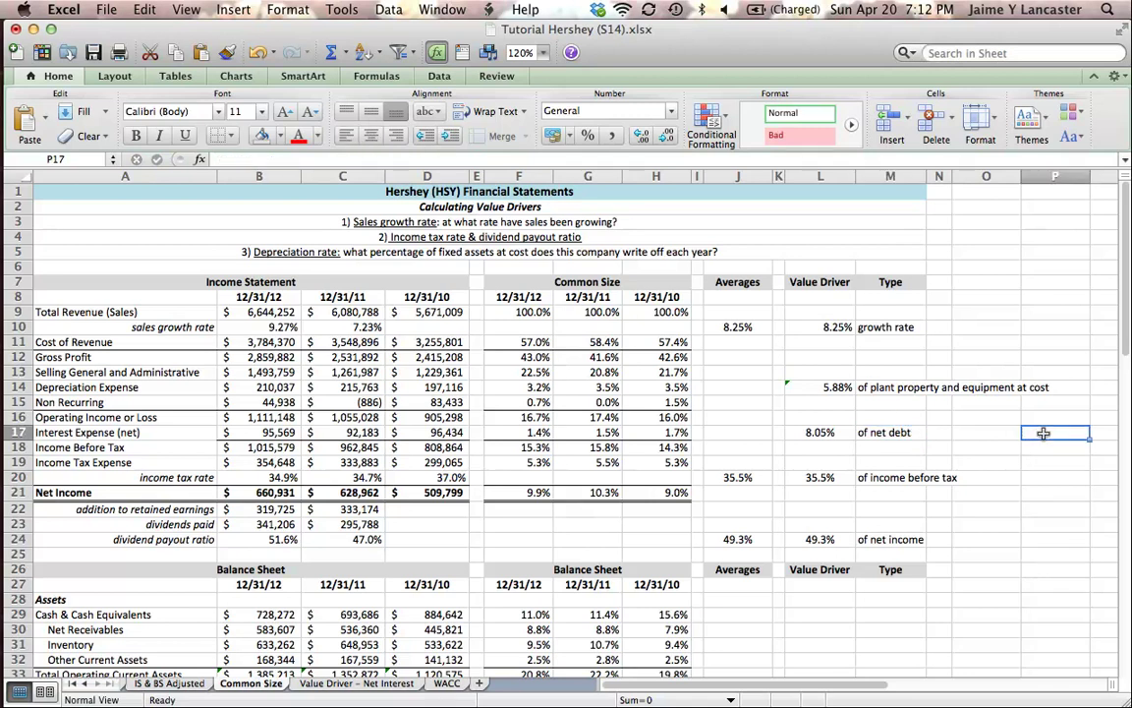
Step: Save the workbook, then on the Net Interest sheet narrow column D to 2.67
key("super+s")
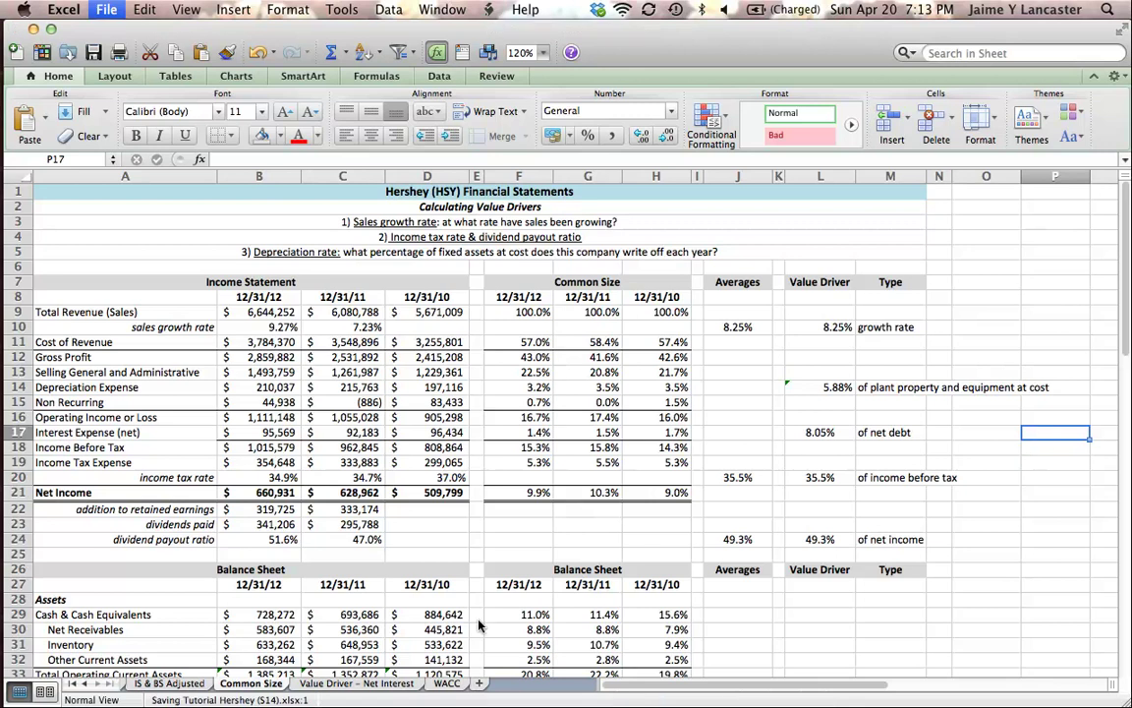
left_click(384, 683)
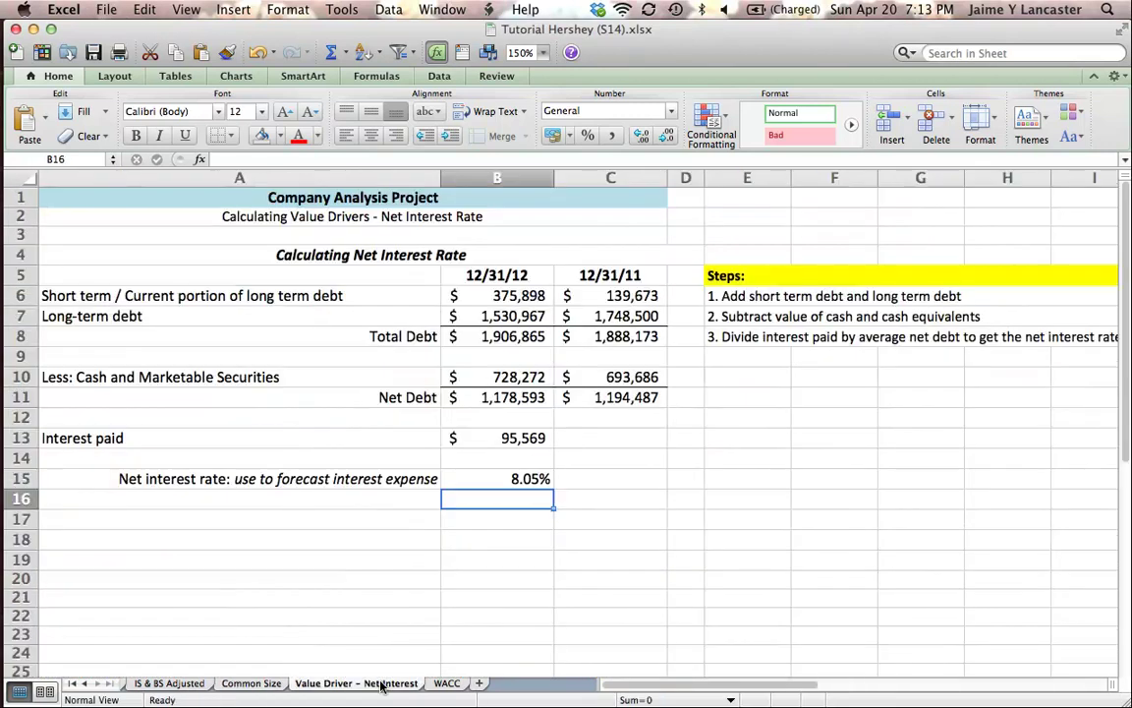
scroll(639, 584, "right", 5)
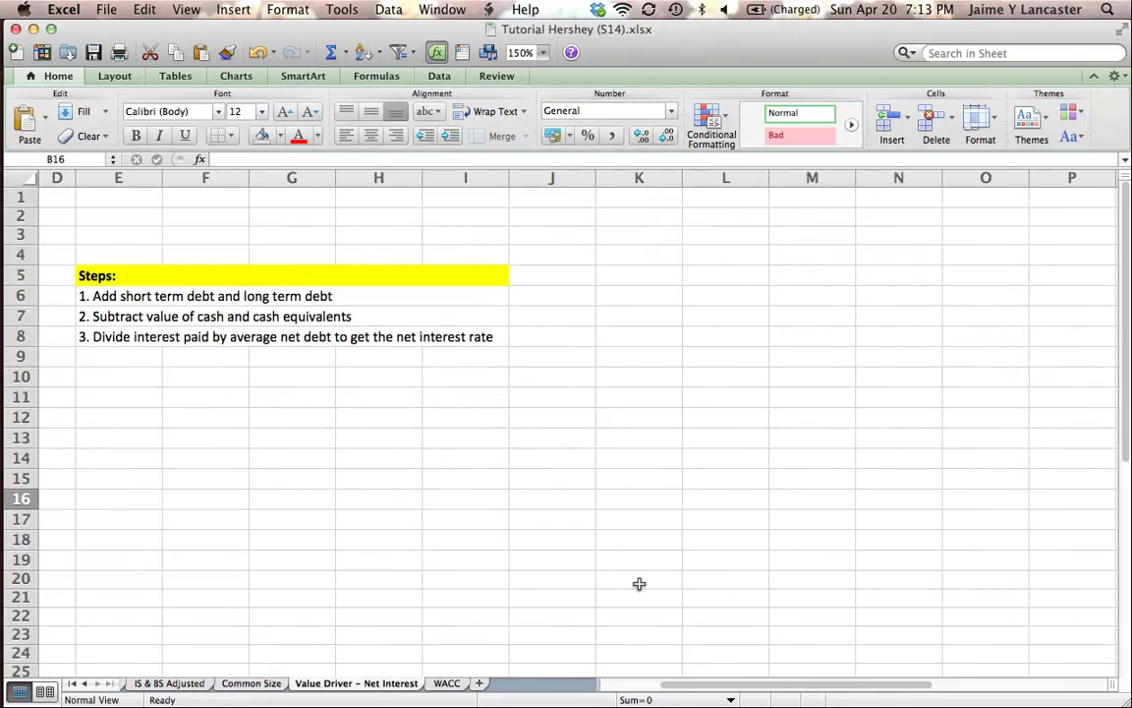
scroll(639, 583, "left", 5)
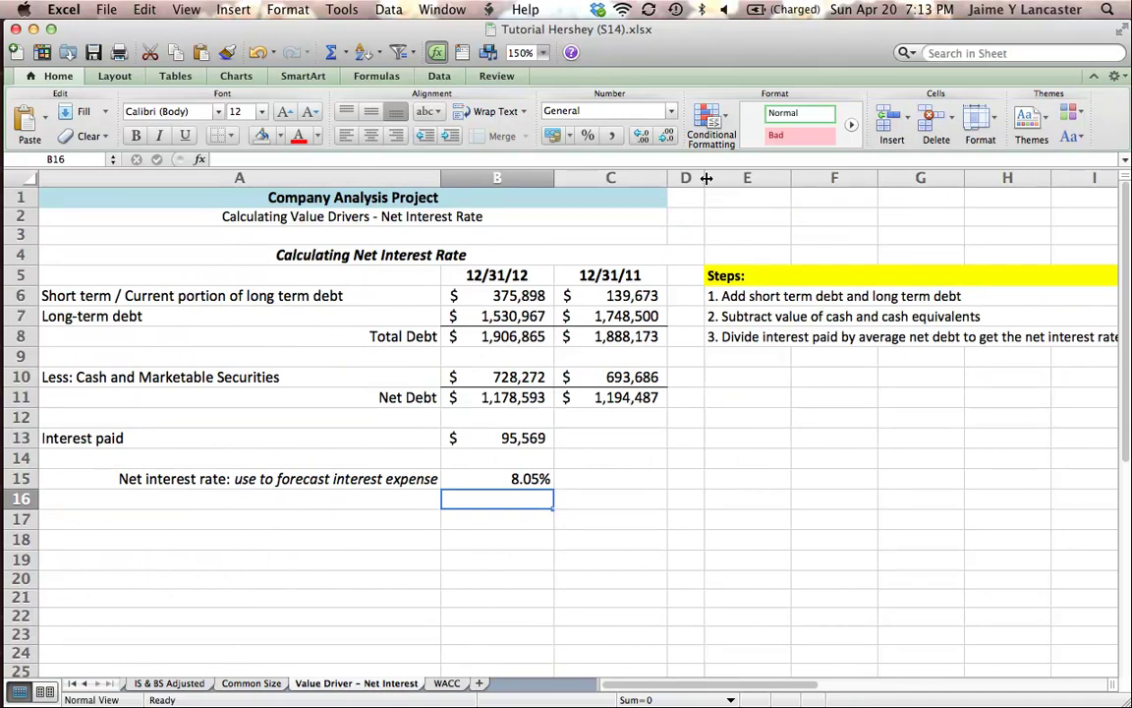
left_click_drag(705, 178, 686, 178)
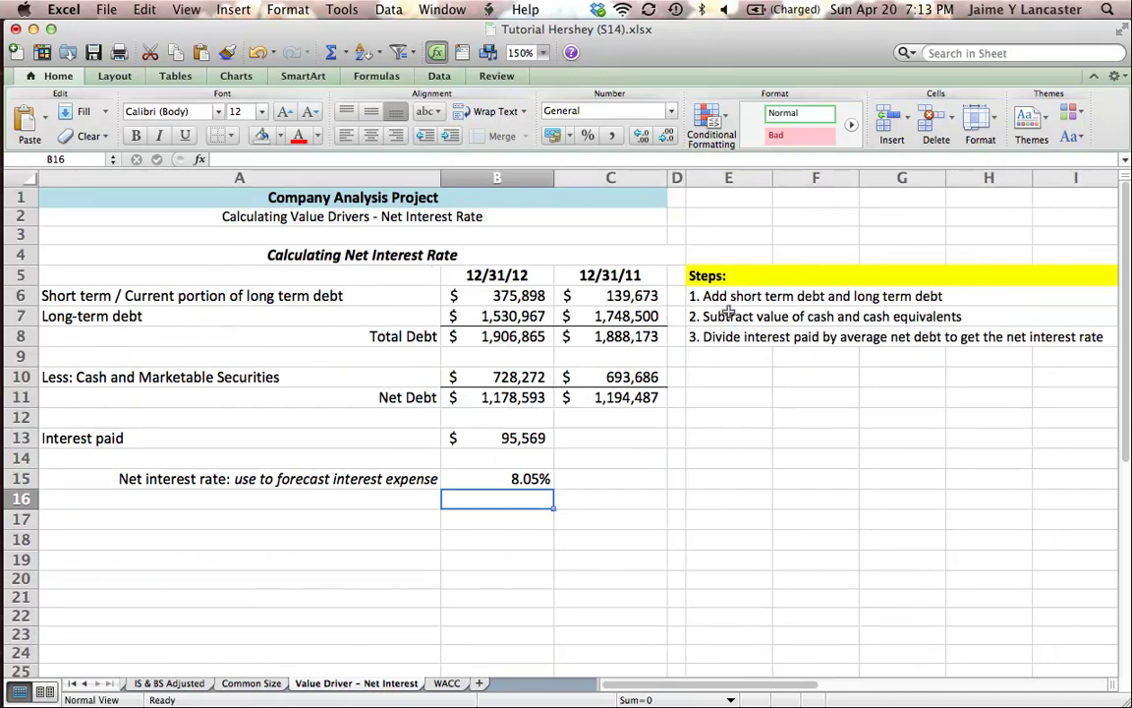